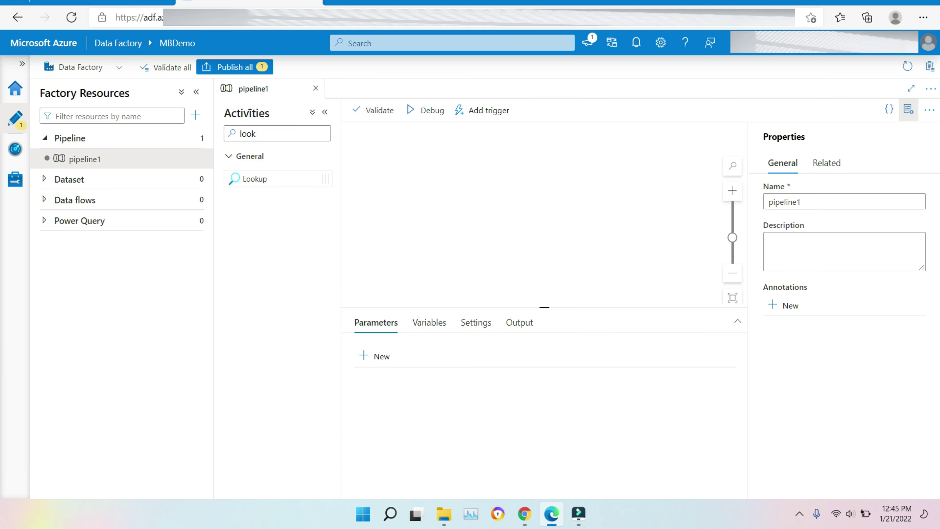
Search the activities for "va" and add a Validation activity to the pipeline1 canvas.
double_click(279, 134)
key("BackSpace")
type("va")
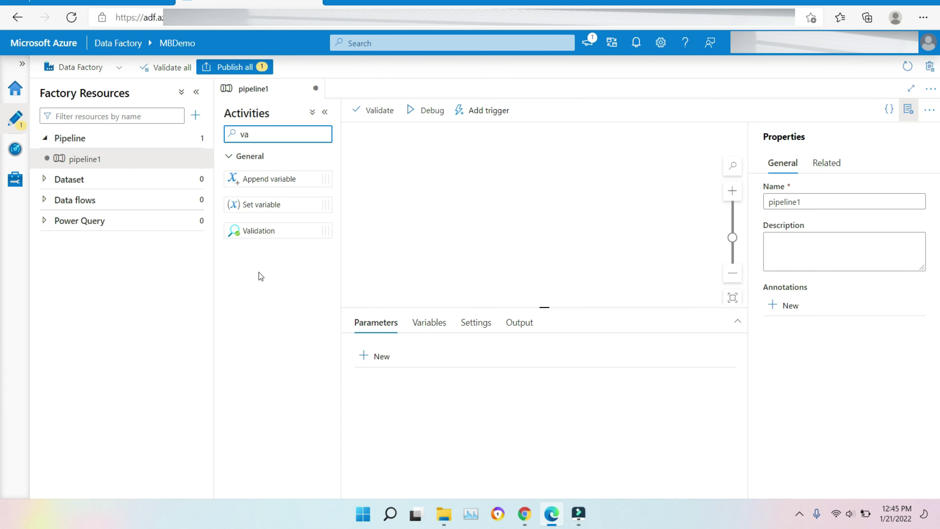
left_click_drag(260, 231, 517, 193)
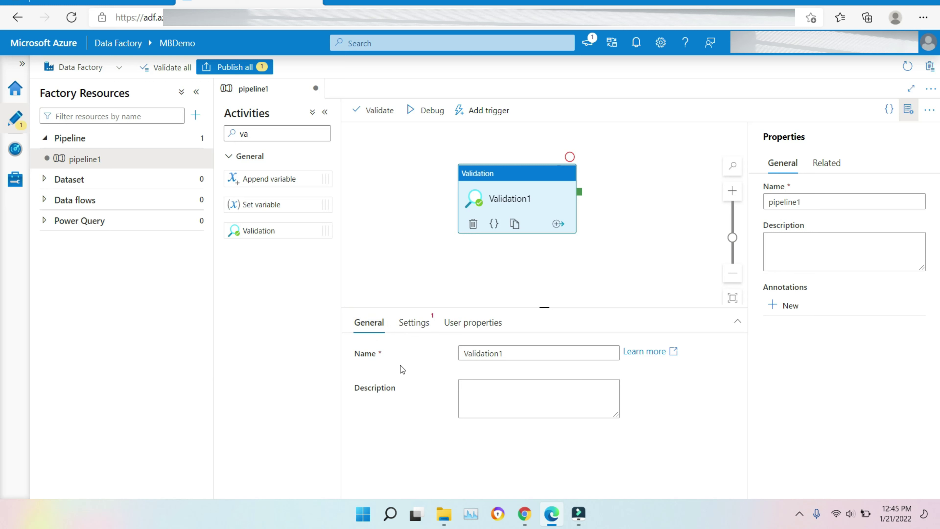
Review the Validation activity's dataset, timeout and sleep settings, and add a failure output to it.
left_click(426, 327)
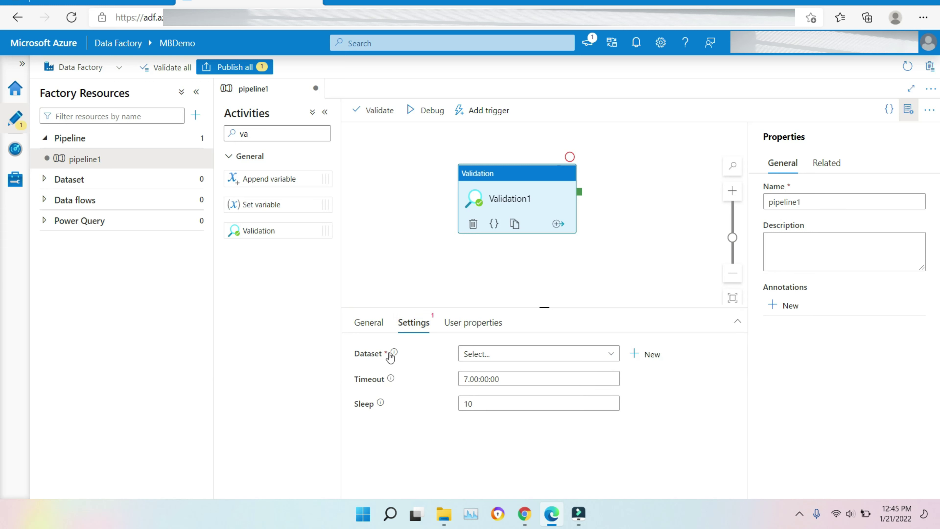
mouse_move(393, 385)
mouse_move(381, 404)
left_click(556, 226)
left_click(579, 278)
Search the activities for "az", add an Azure Function activity beside Validation1, and connect Validation1's failure output to it.
left_click(290, 132)
key("BackSpace")
key("BackSpace")
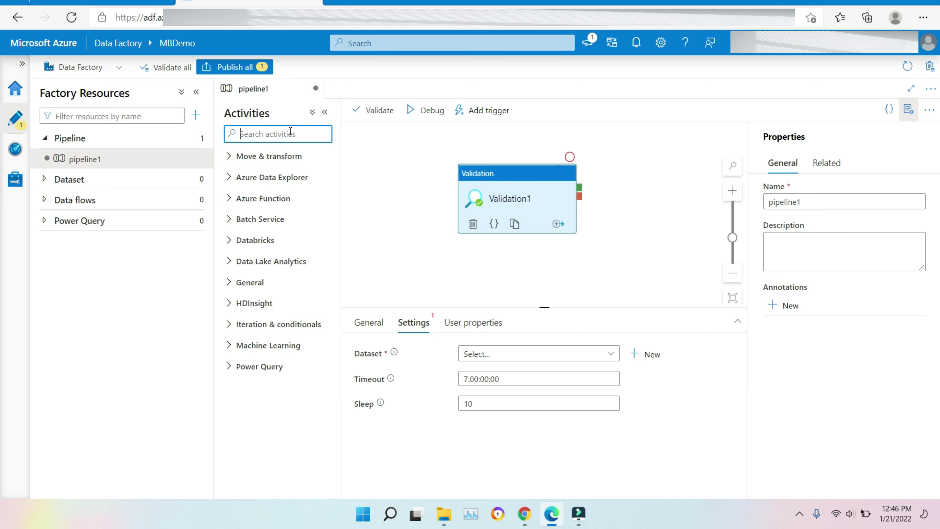
type("az")
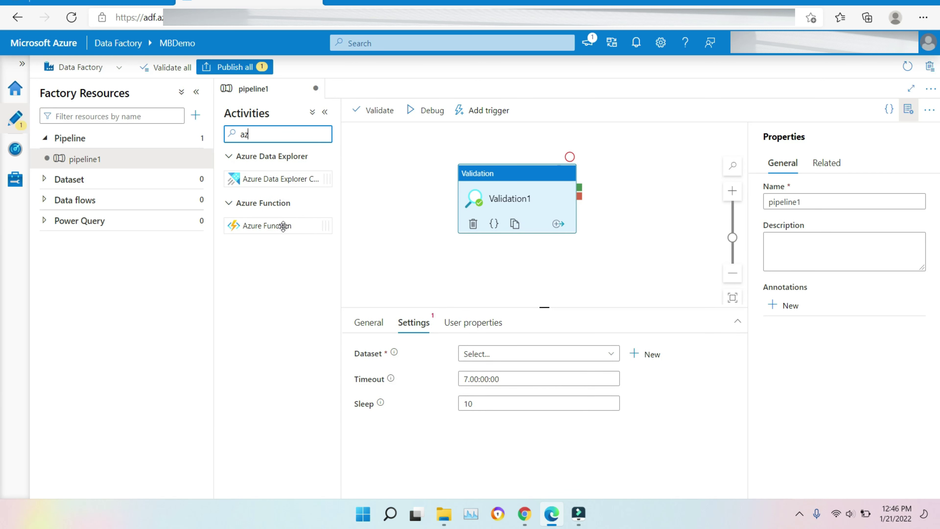
left_click_drag(284, 226, 666, 219)
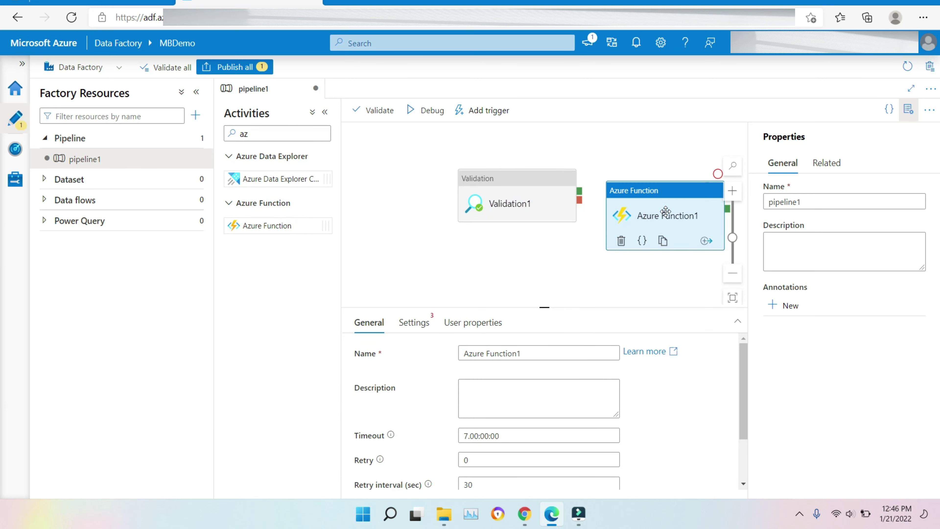
left_click_drag(579, 205, 660, 221)
left_click(437, 323)
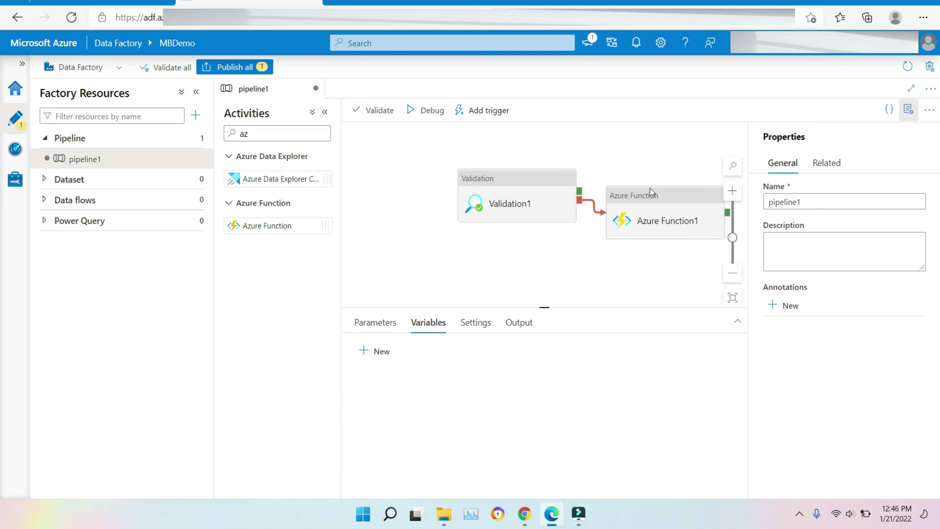
Review the Azure Function activity's general options, including timeout and retry, and open its settings.
left_click(633, 203)
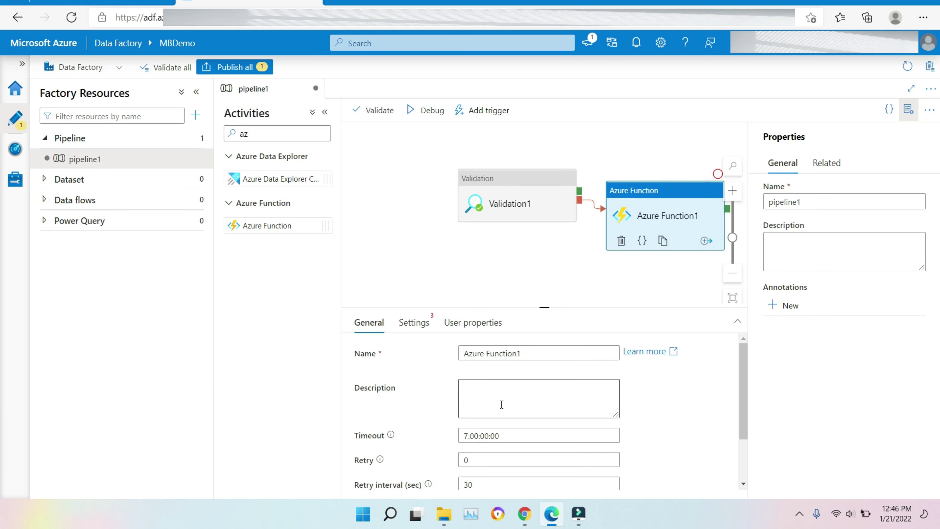
scroll(742, 449, "down", 2)
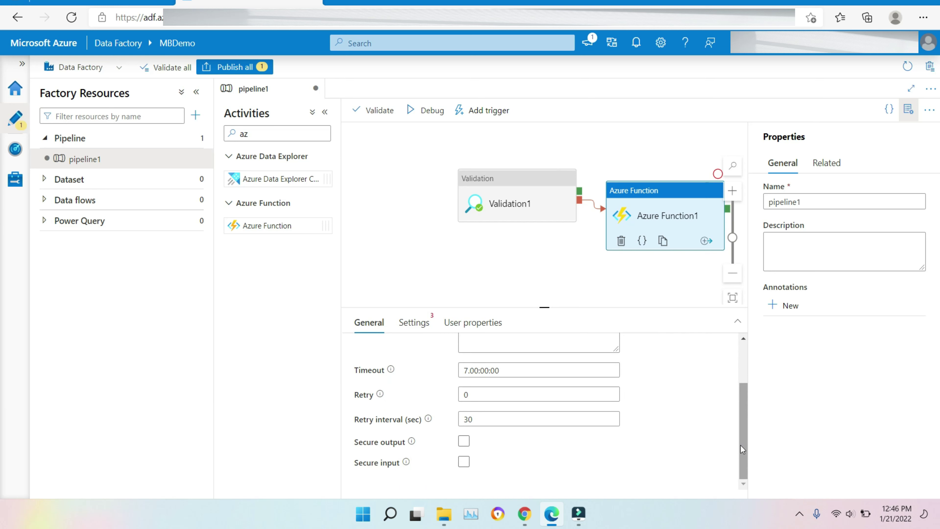
left_click(414, 323)
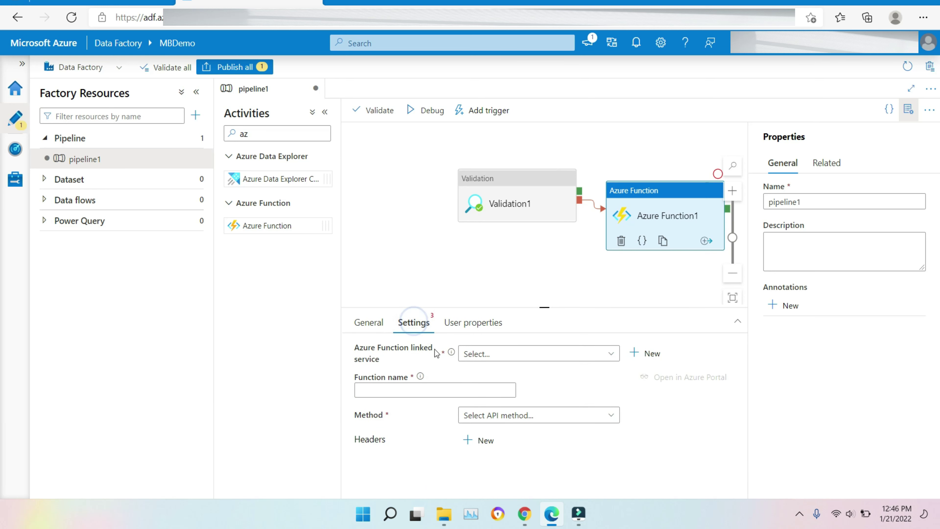
left_click(368, 322)
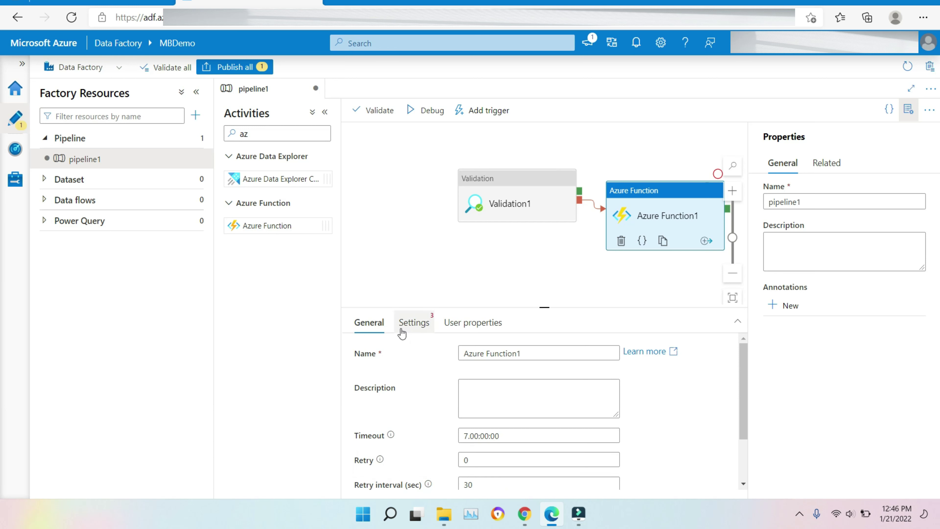
left_click(413, 322)
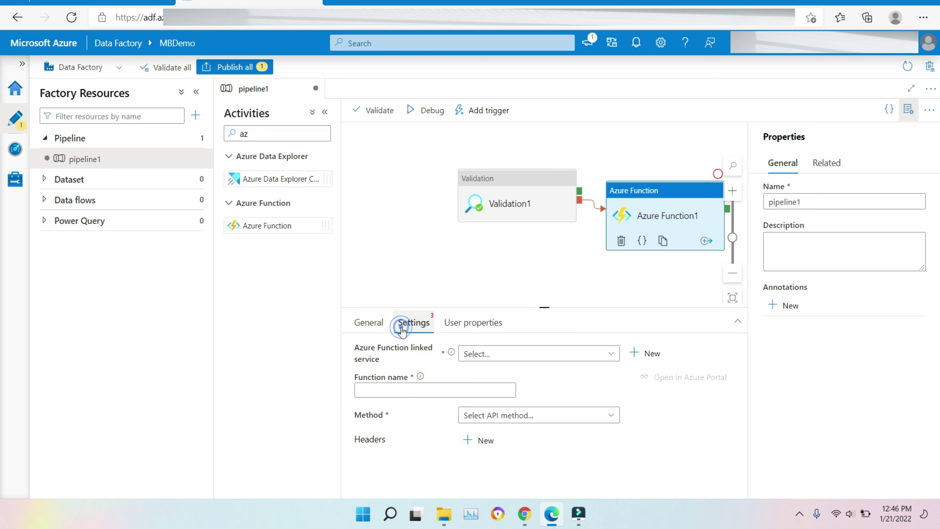
Examine the Azure Function activity's linked service, function name and API method choices without selecting any.
left_click(546, 352)
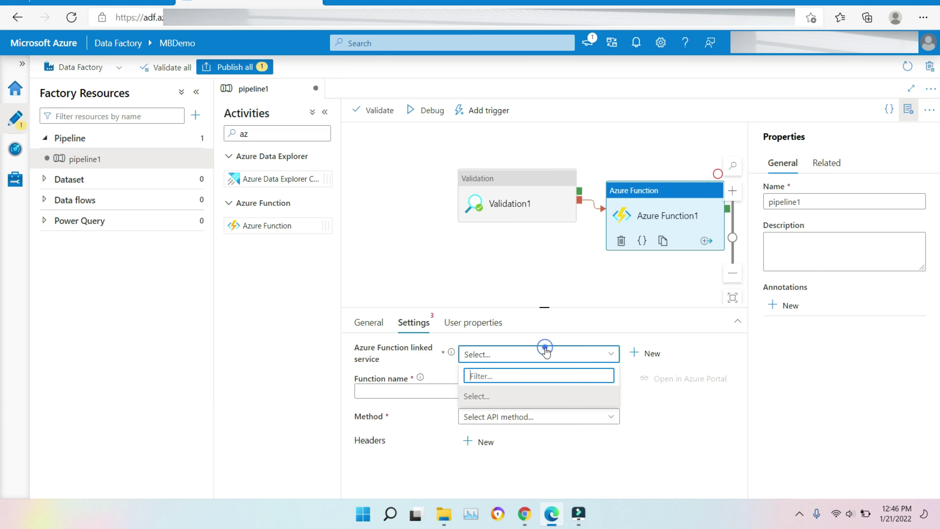
left_click(696, 445)
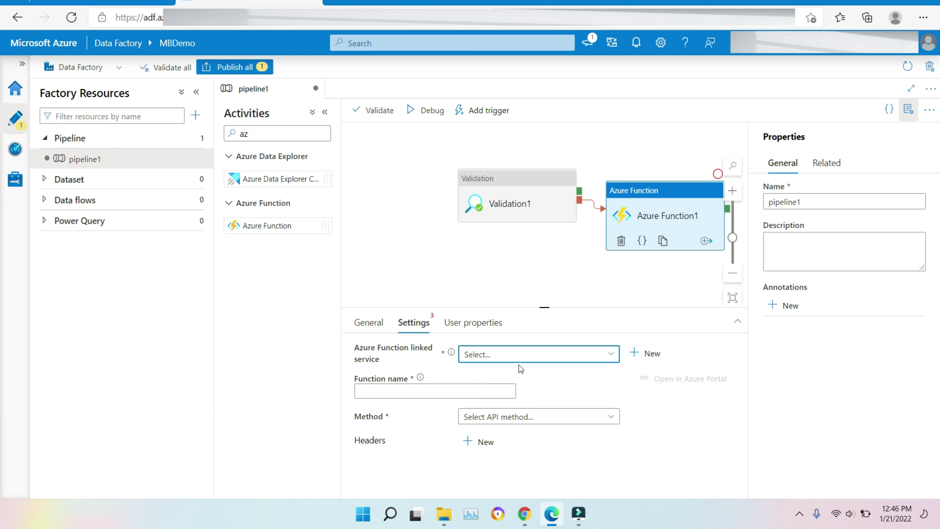
left_click(436, 428)
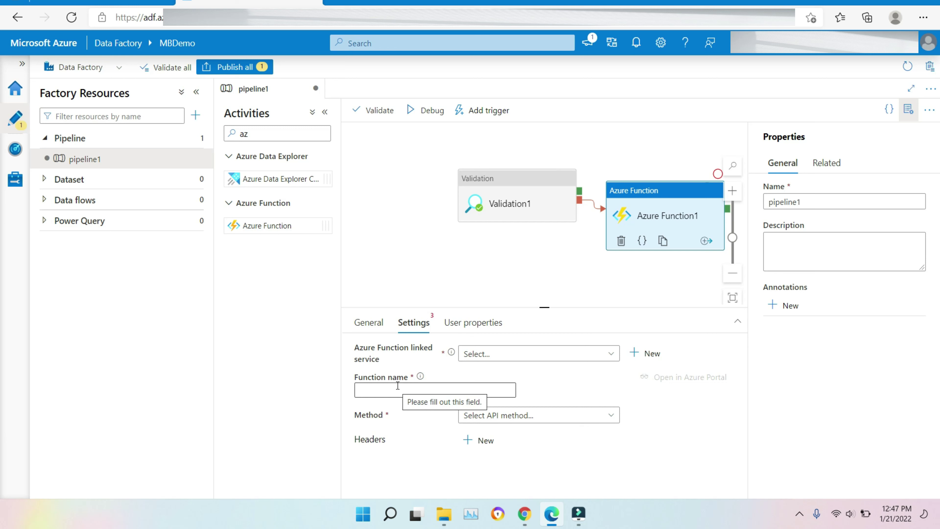
left_click(611, 416)
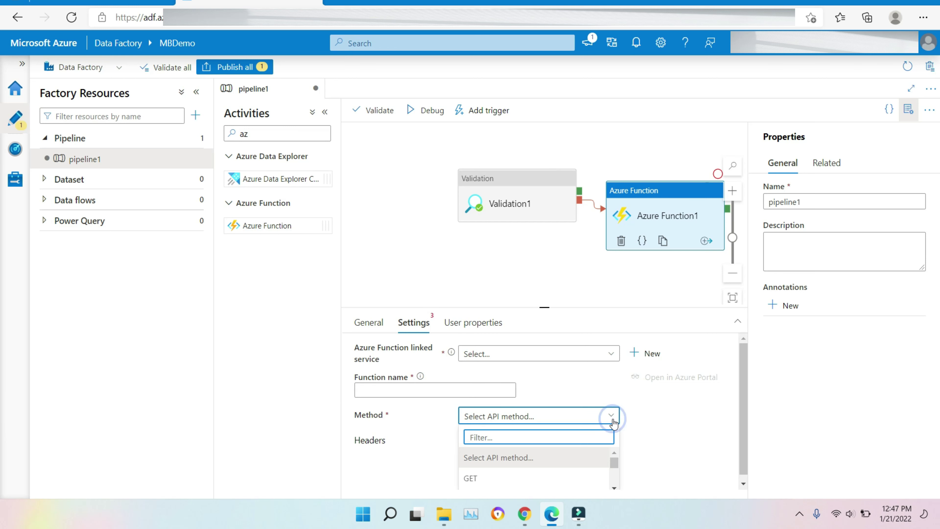
left_click(739, 396)
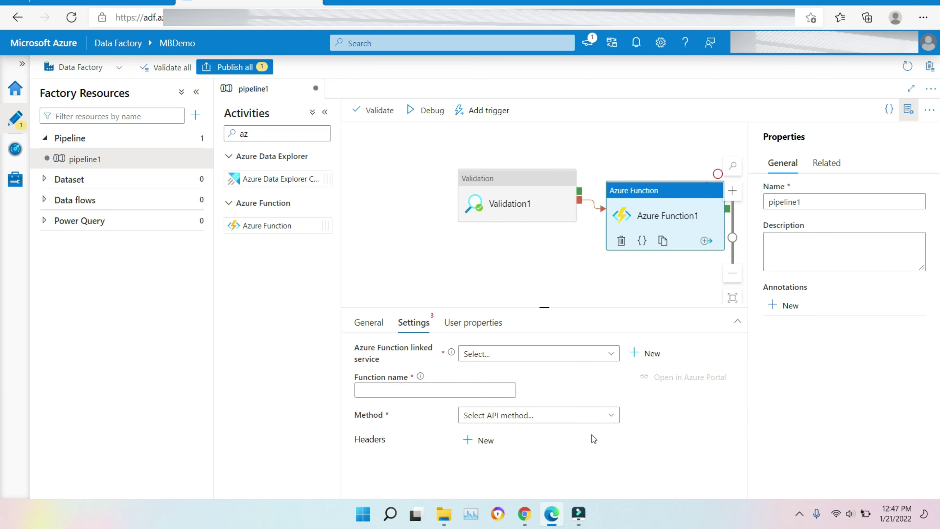
left_click(597, 418)
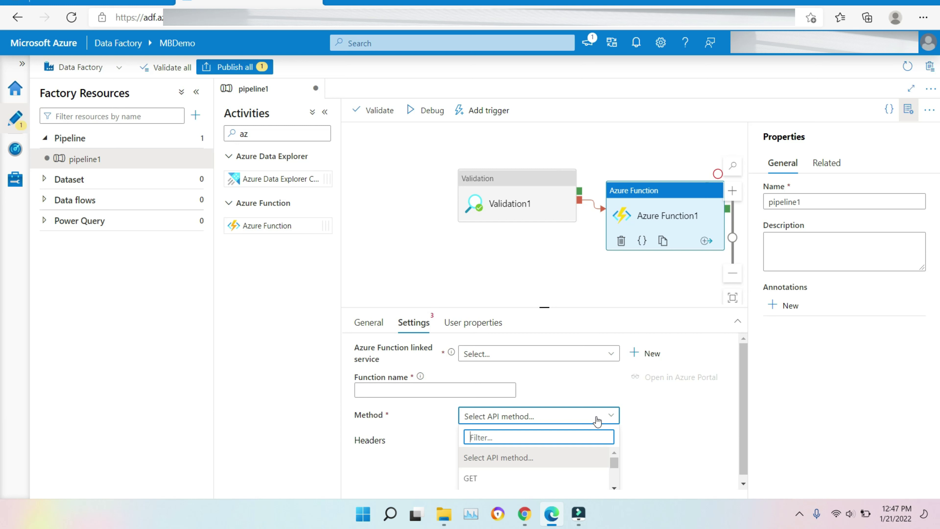
left_click(617, 477)
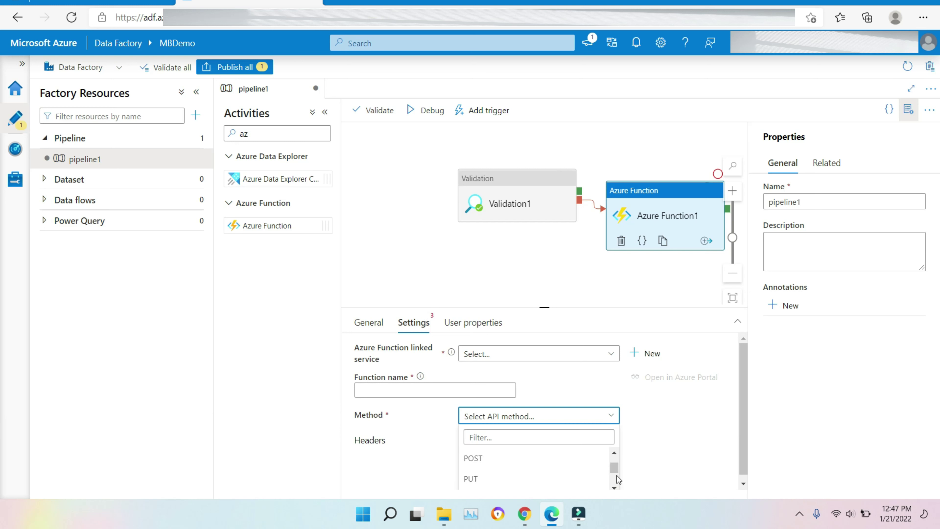
left_click(498, 281)
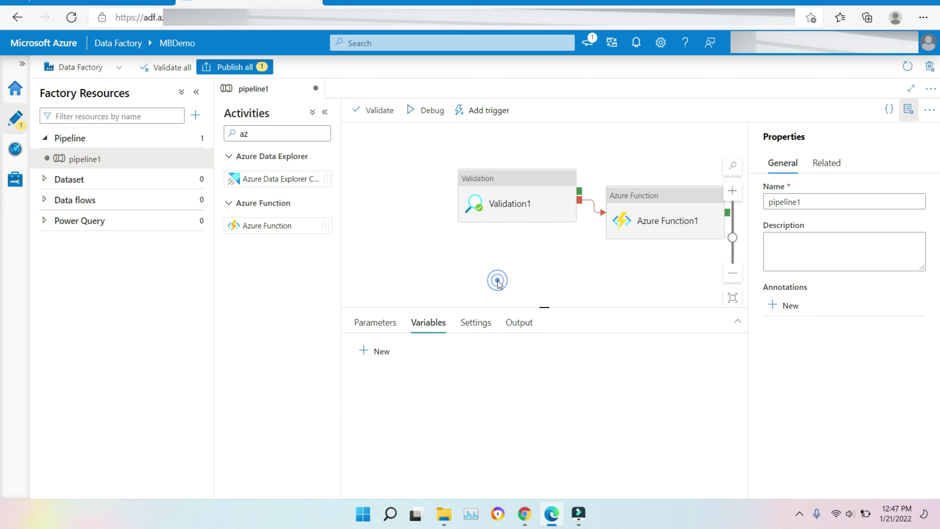
Check the available dataset choices in the Validation activity's settings.
left_click(496, 180)
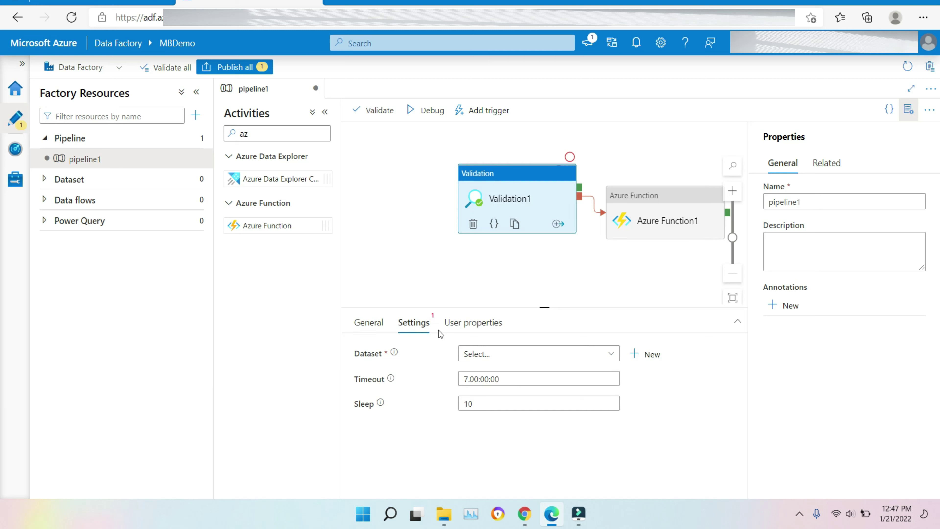
left_click(590, 359)
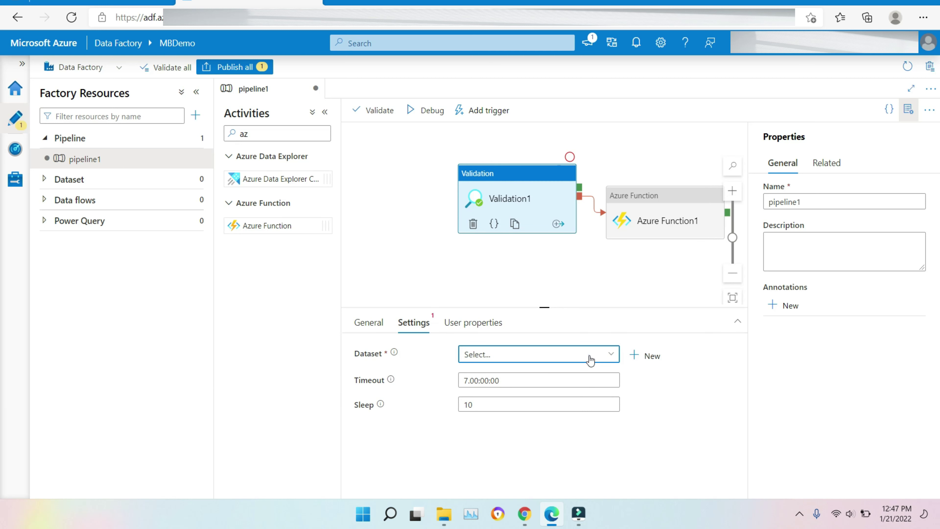
left_click(588, 355)
Switch to the restaurant site in Chrome, view the HealthyFood and All categories, and open the PizzaOTT details.
key("ctrl+shift+Tab")
left_click(505, 128)
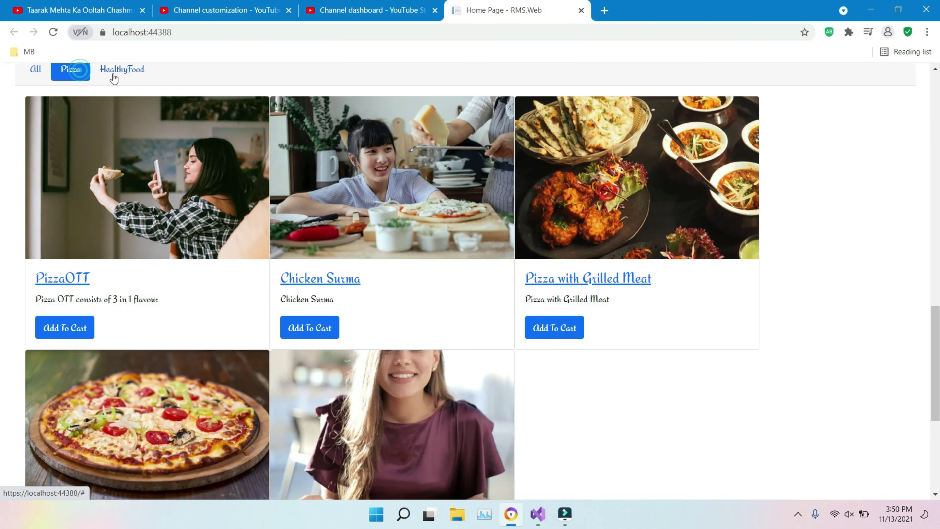
left_click(113, 76)
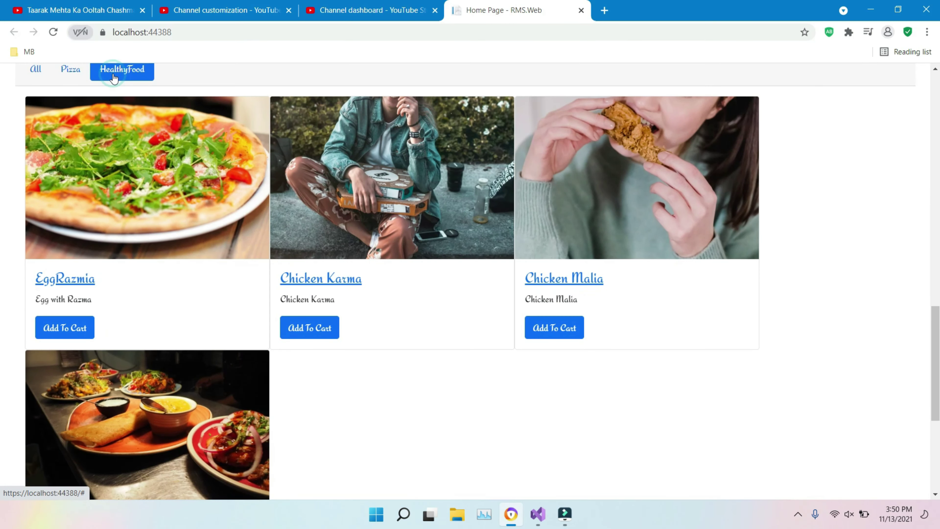
left_click(41, 78)
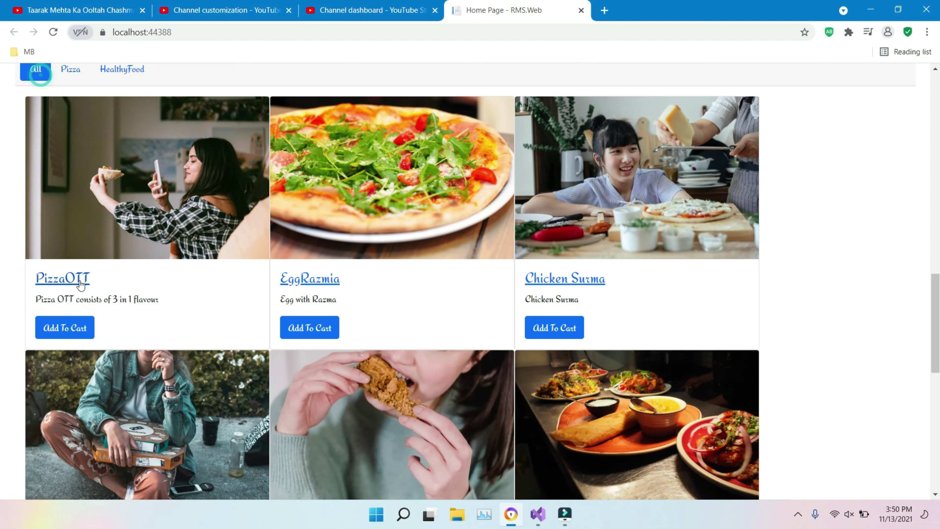
left_click(80, 286)
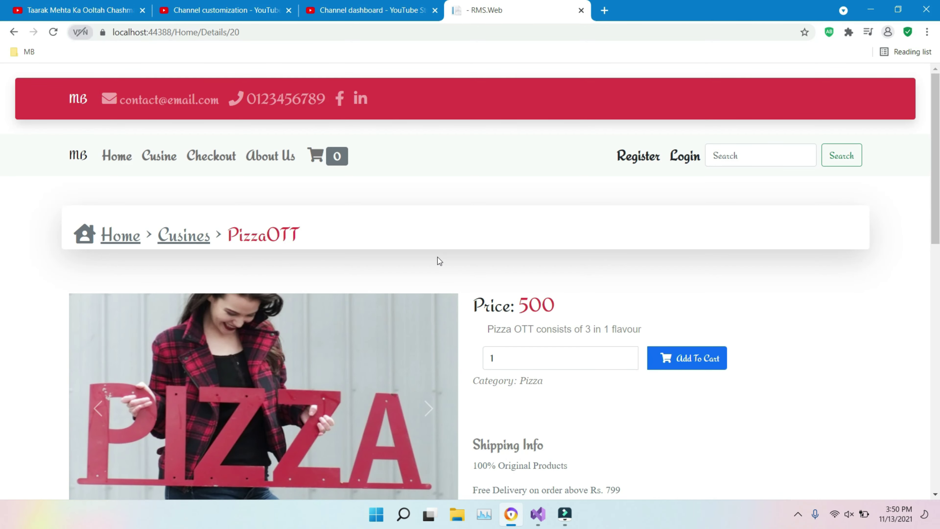
Browse the restaurant site's Cusine listing and go to its second page.
left_click(164, 159)
left_click(163, 158)
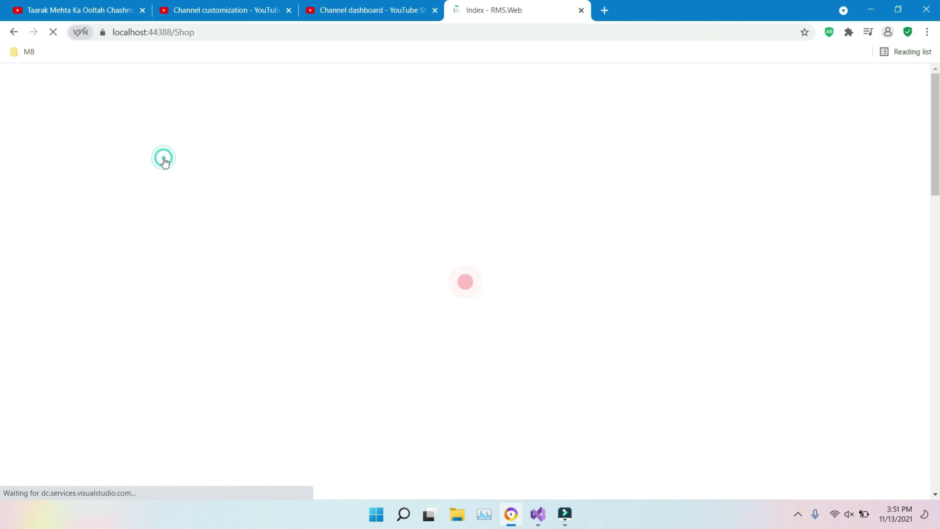
scroll(2, 315, "down", 12)
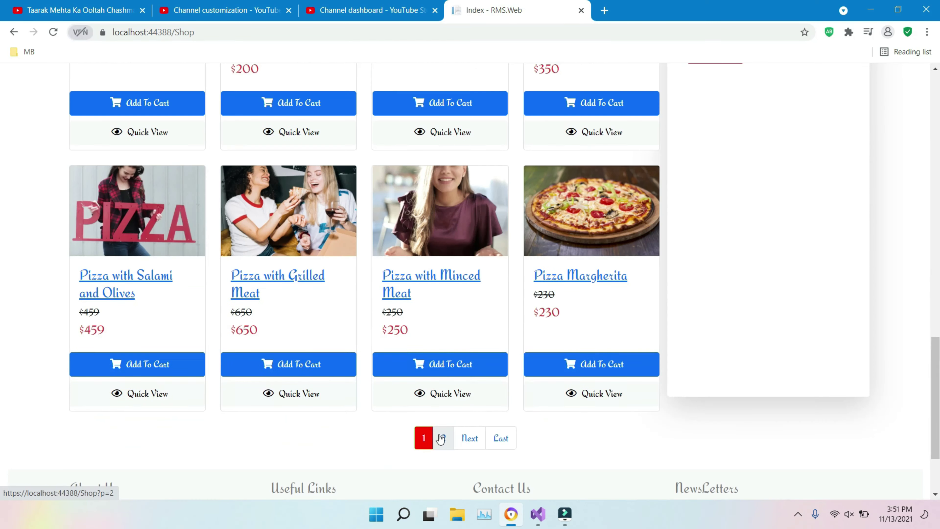
left_click(441, 438)
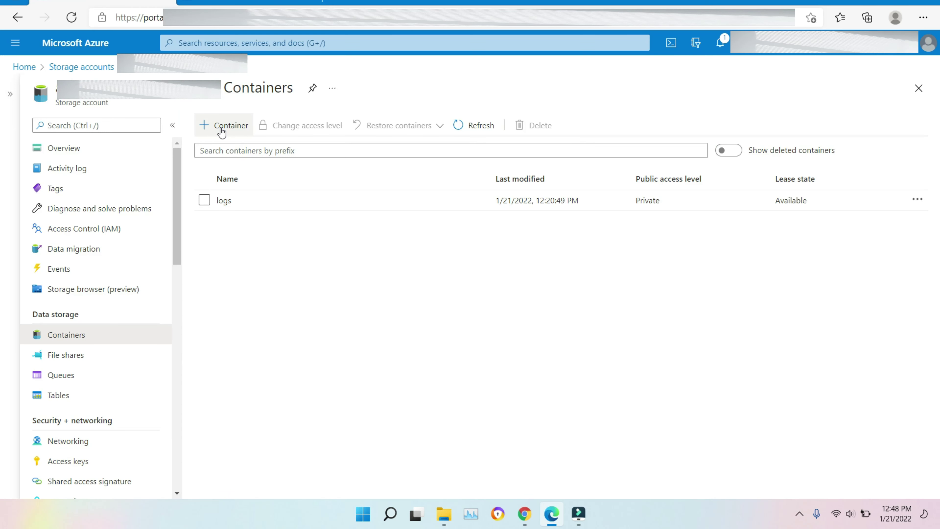
Create a new container named mbdemo in the Azure storage account.
left_click(221, 128)
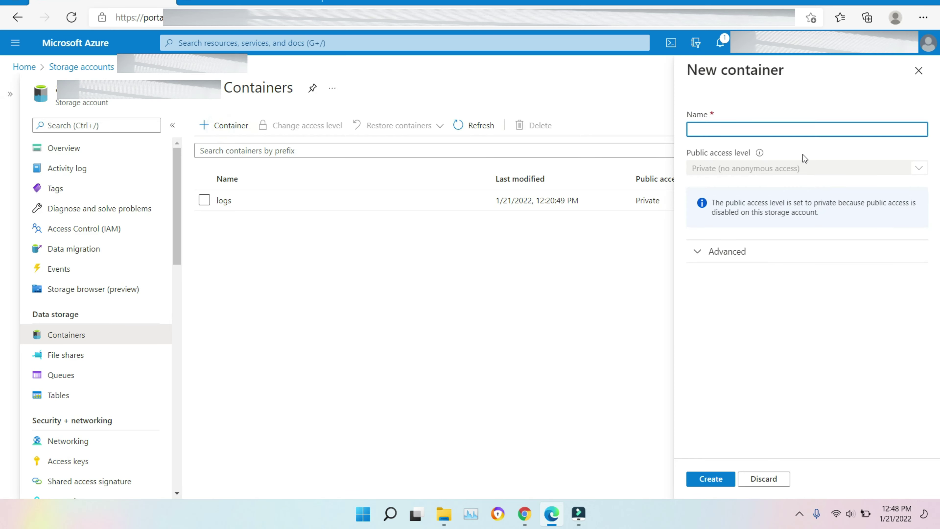
left_click(785, 129)
type("mbdemo")
left_click(706, 479)
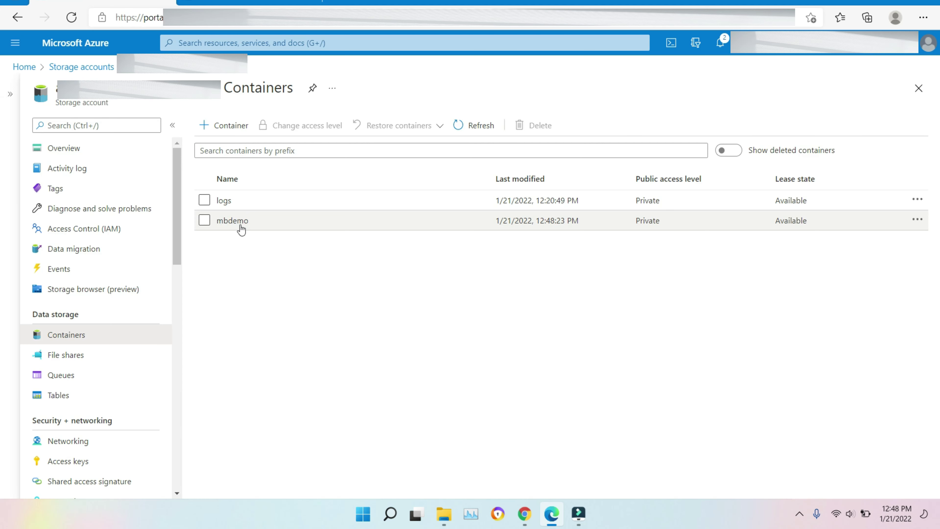
Add a directory named input inside the mbdemo container.
left_click(233, 221)
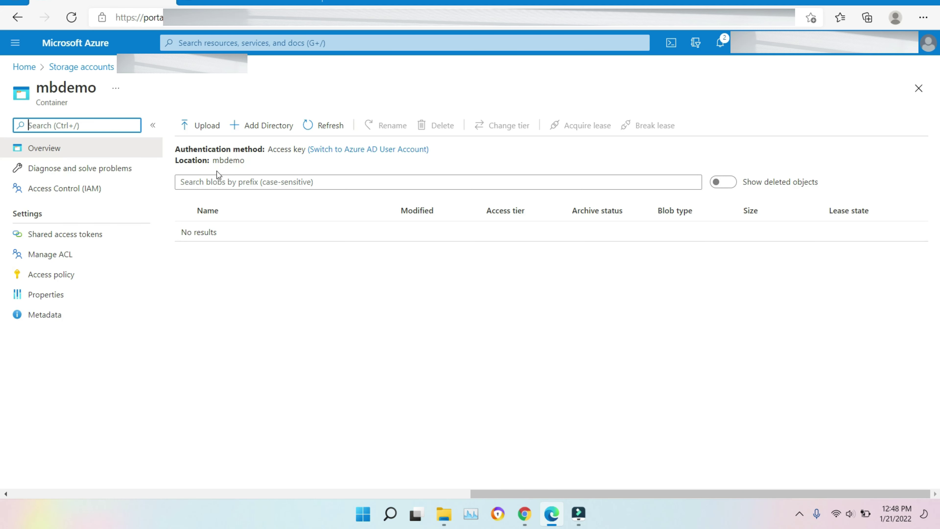
left_click(204, 127)
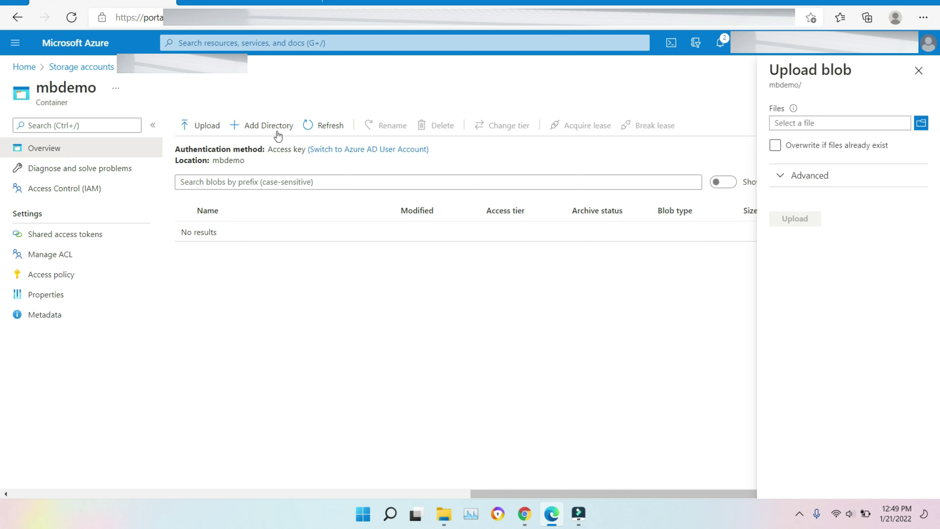
left_click(919, 71)
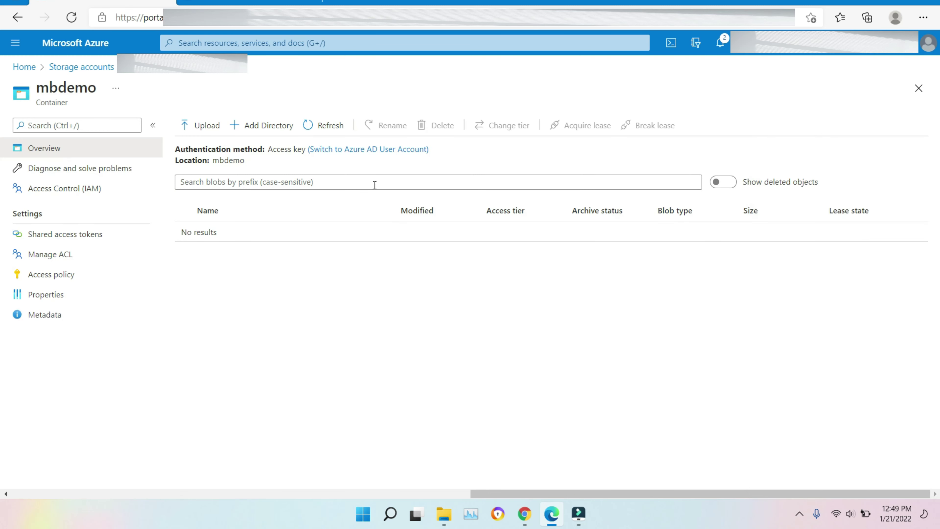
left_click(272, 125)
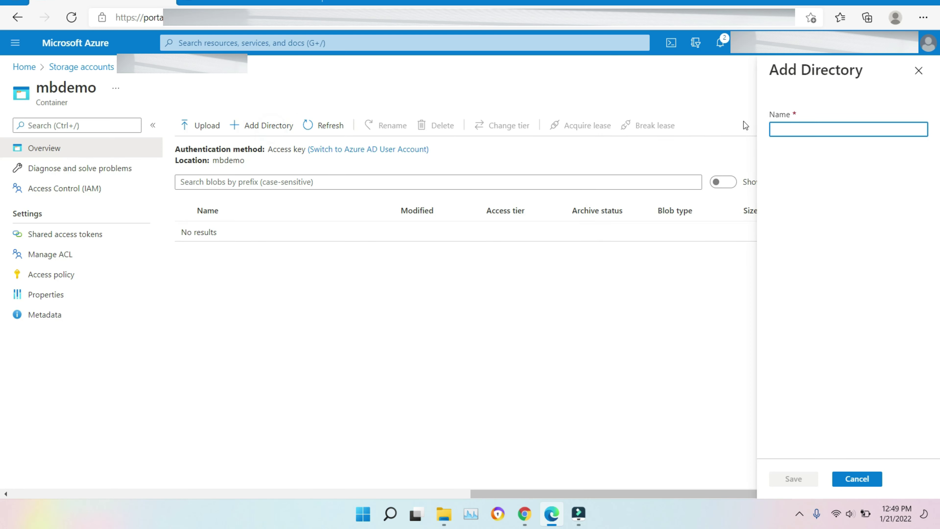
type("inpu")
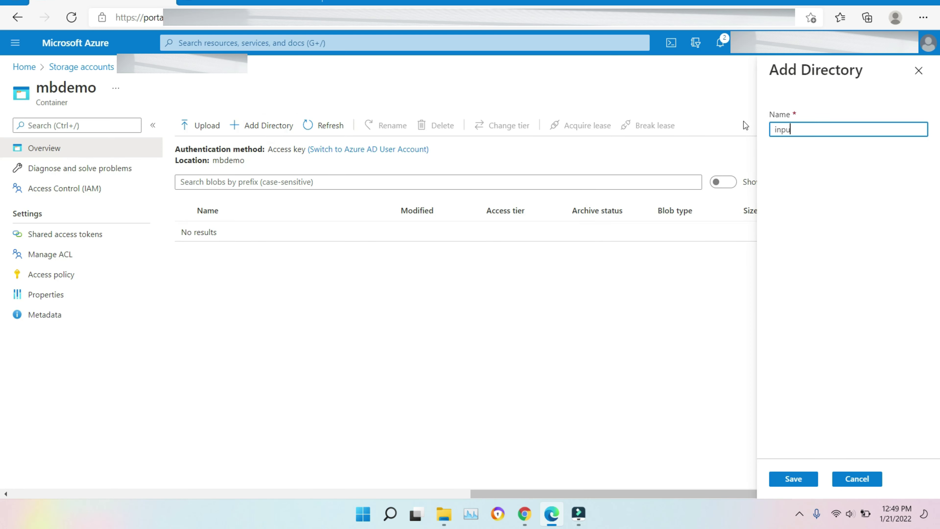
type("t")
left_click(802, 476)
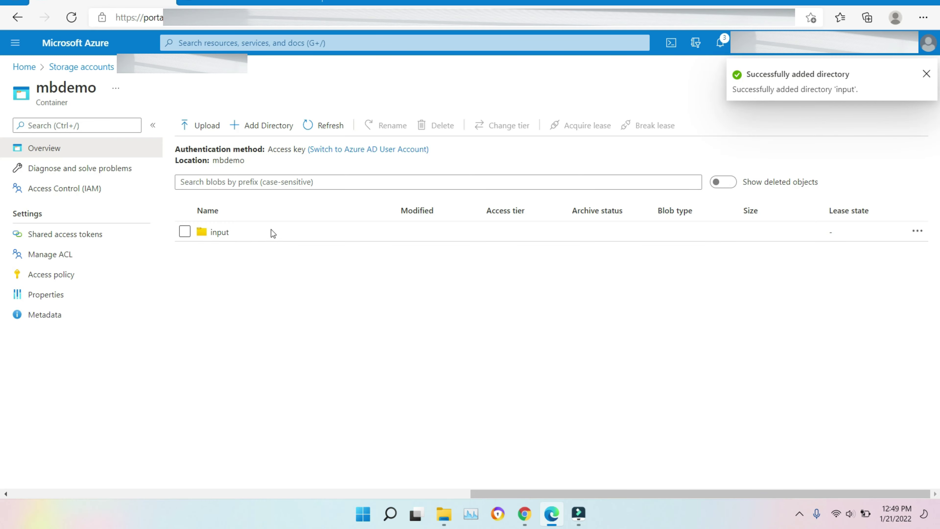
Return to Data Factory and start a new dataset for the Validation activity, using Azure Blob Storage as the store and Binary format.
left_click(248, 3)
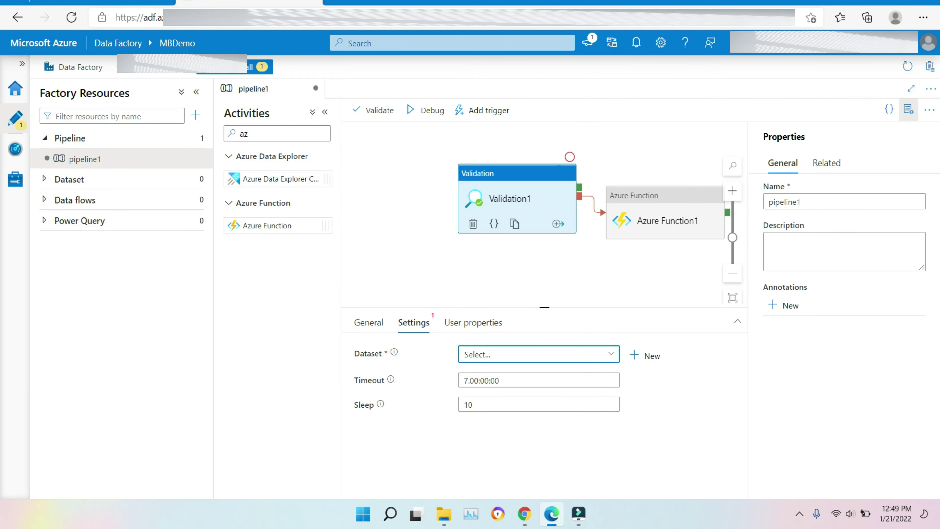
left_click(642, 357)
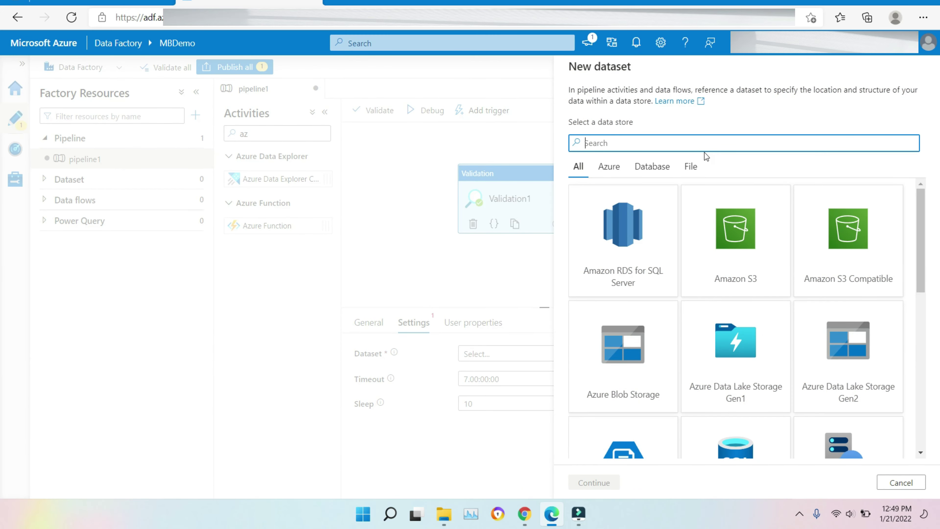
left_click(692, 148)
type("blo")
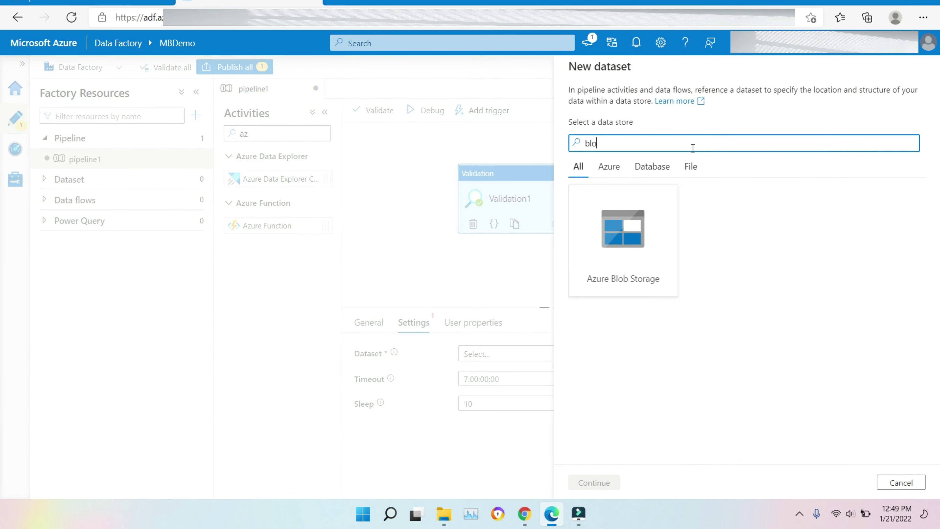
left_click(620, 232)
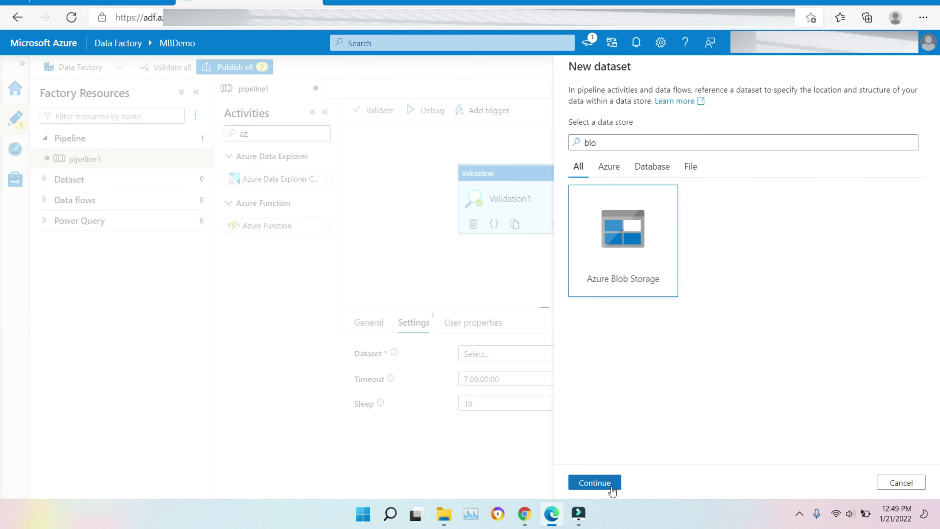
left_click(594, 482)
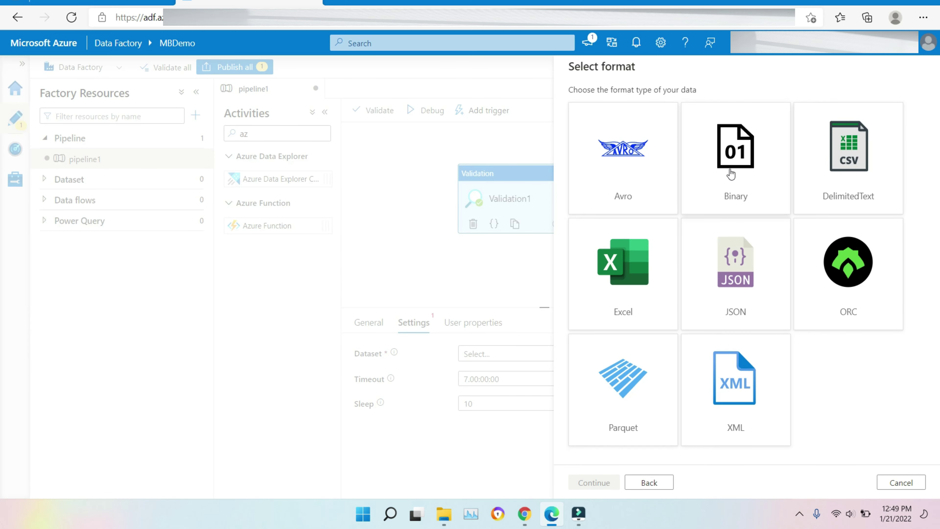
left_click(731, 174)
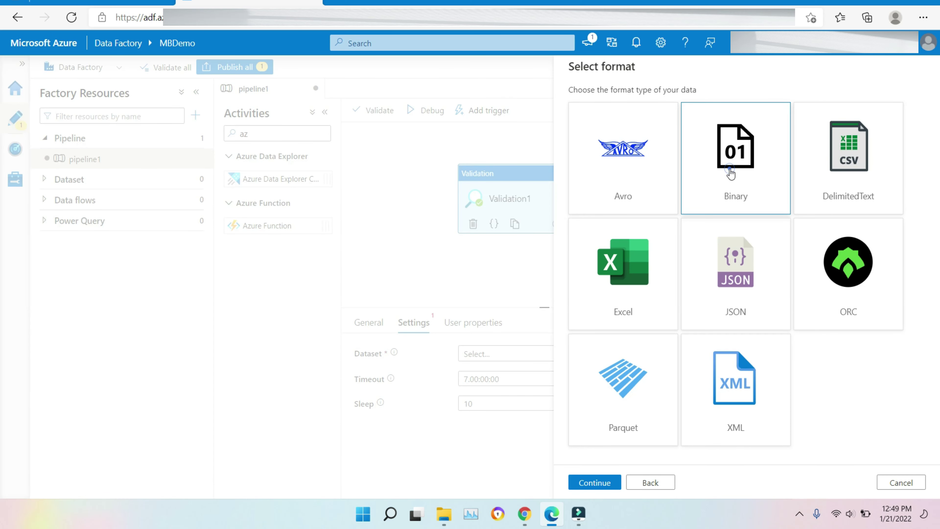
left_click(594, 482)
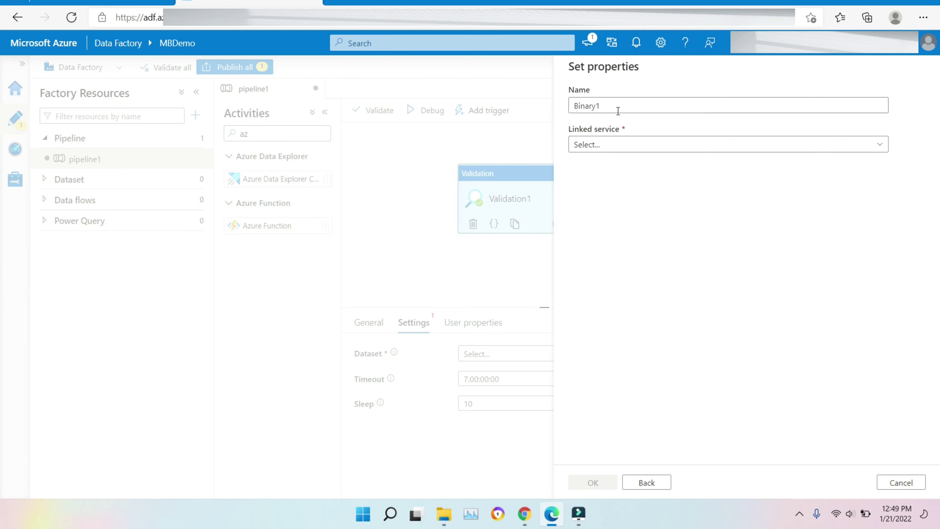
Name the new dataset InputDataset1.
left_click(620, 105)
key("BackSpace")
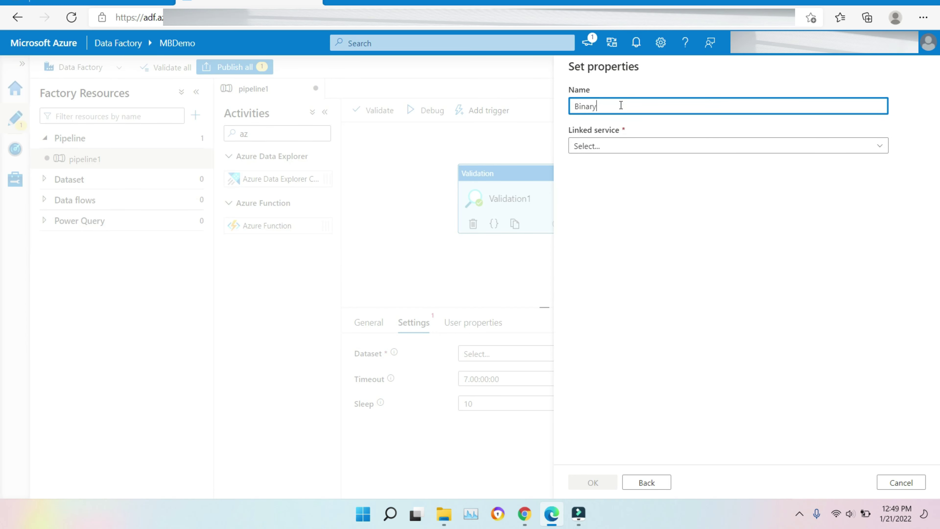
key("ctrl+a")
key("BackSpace")
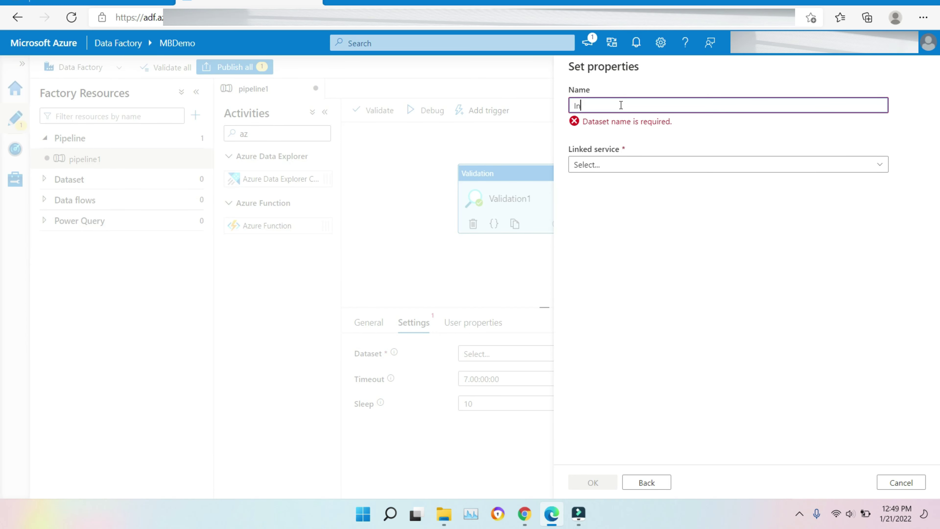
type("InputDataset1")
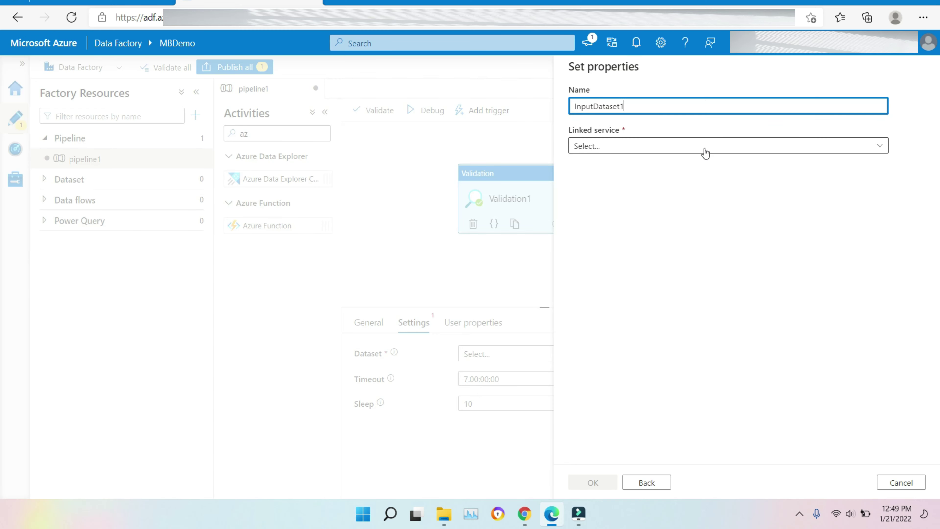
Create a new Azure Blob Storage linked service for the dataset.
left_click(706, 145)
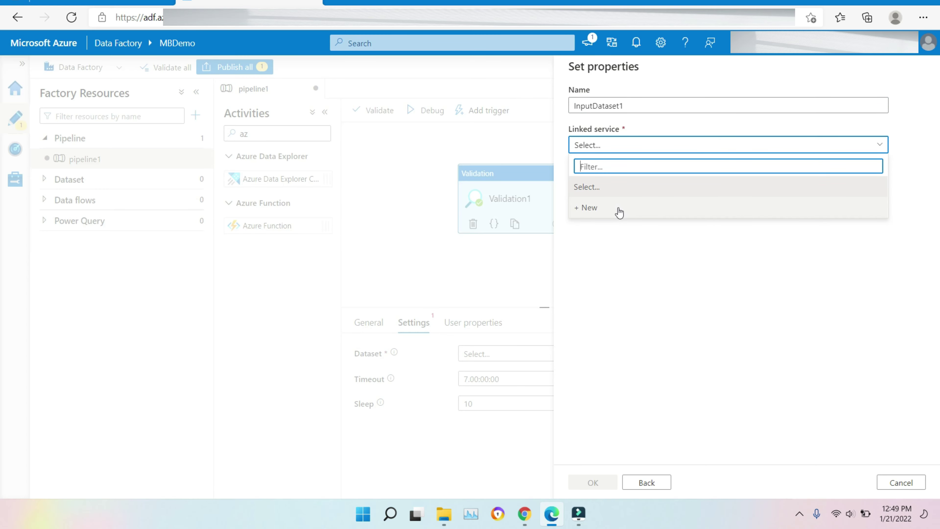
left_click(619, 208)
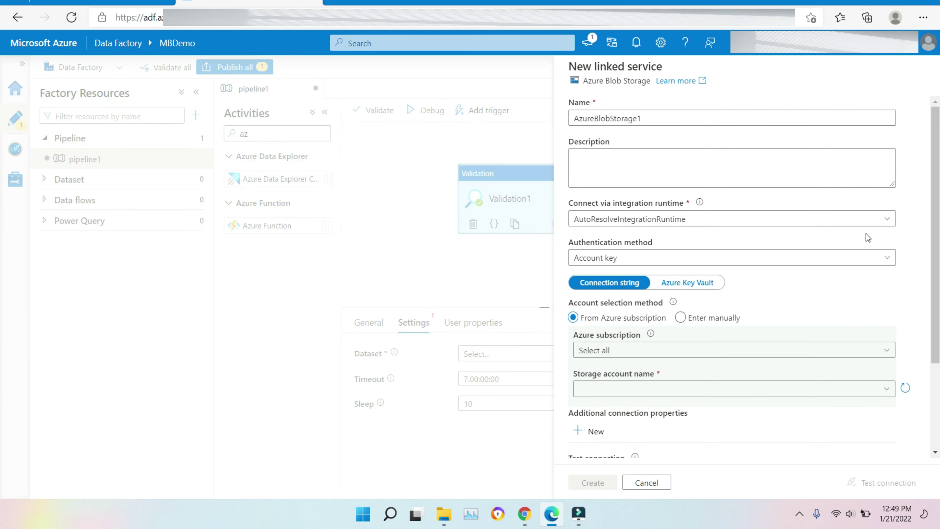
scroll(863, 219, "down", 3)
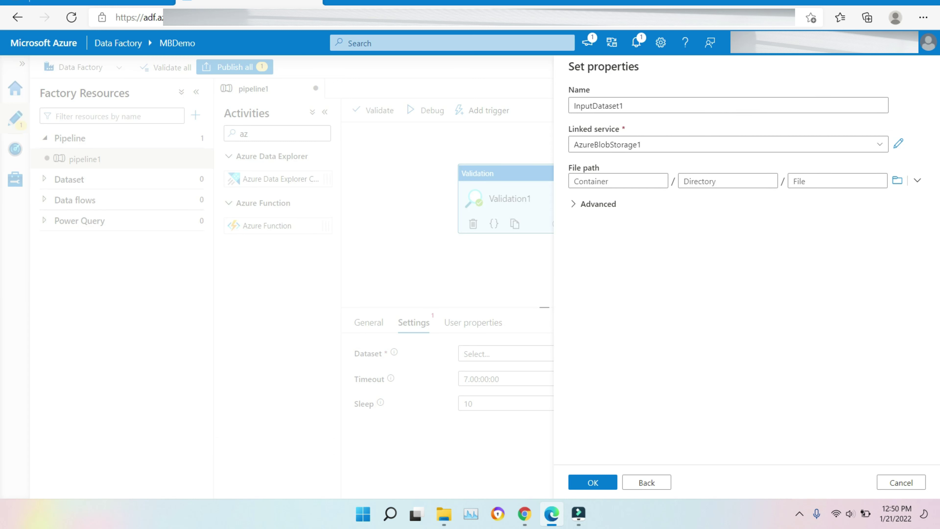
Search the web for youtube in a new browser tab and open the YouTube site.
left_click(331, 2)
type("y")
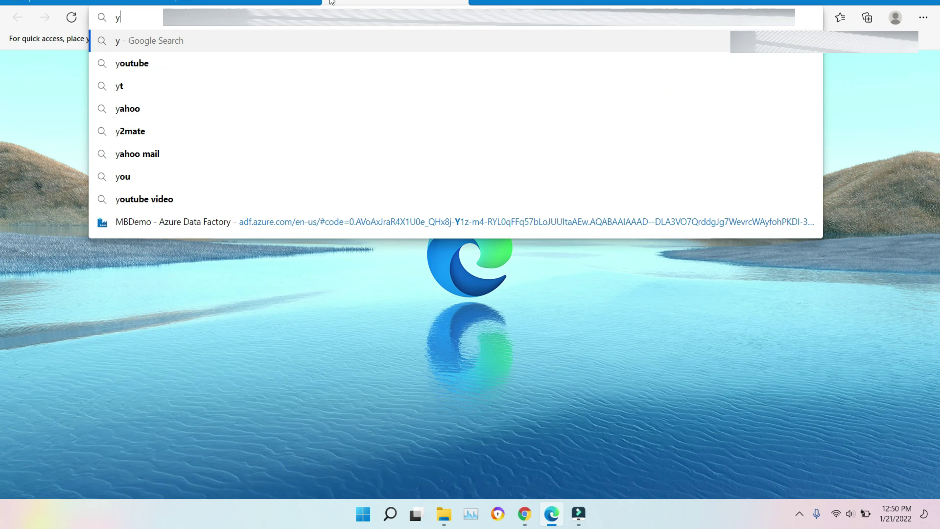
key("Down")
key("Return")
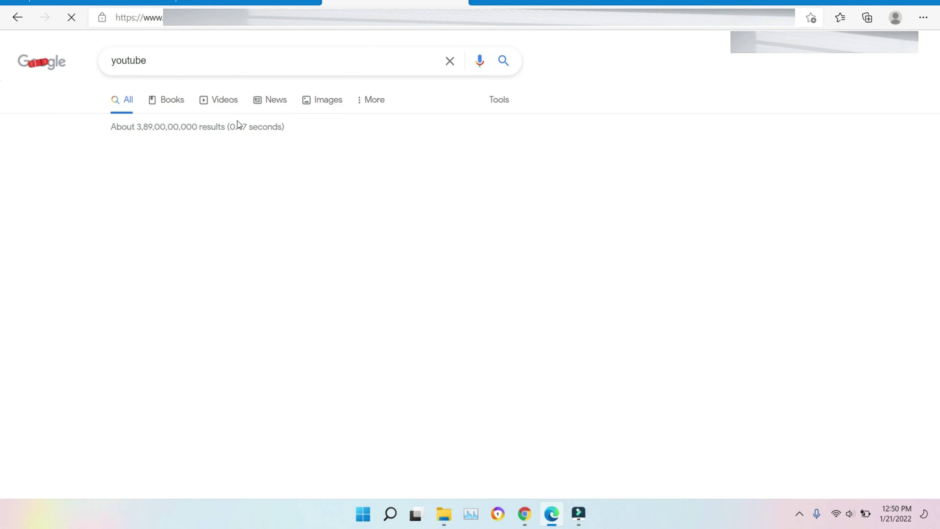
left_click(138, 171)
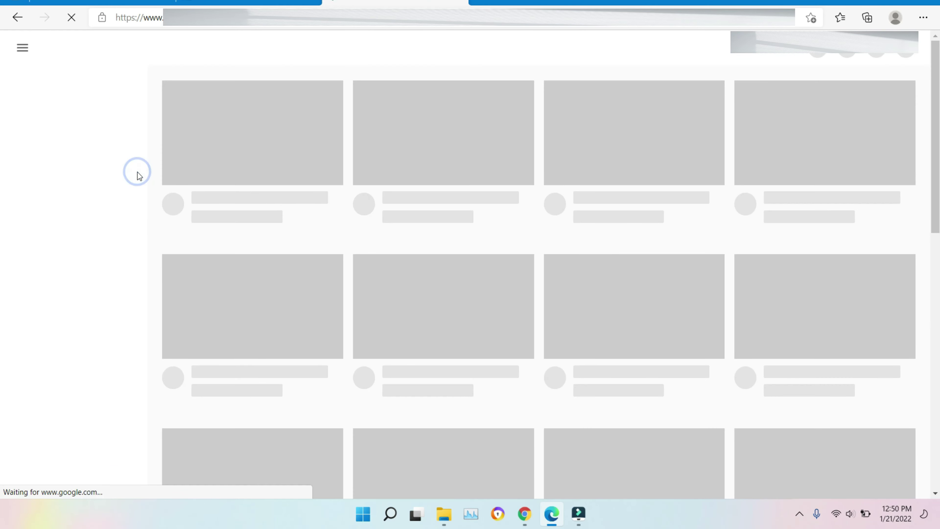
Search YouTube for codem2.0 and open the Code M2.0 channel.
left_click(289, 51)
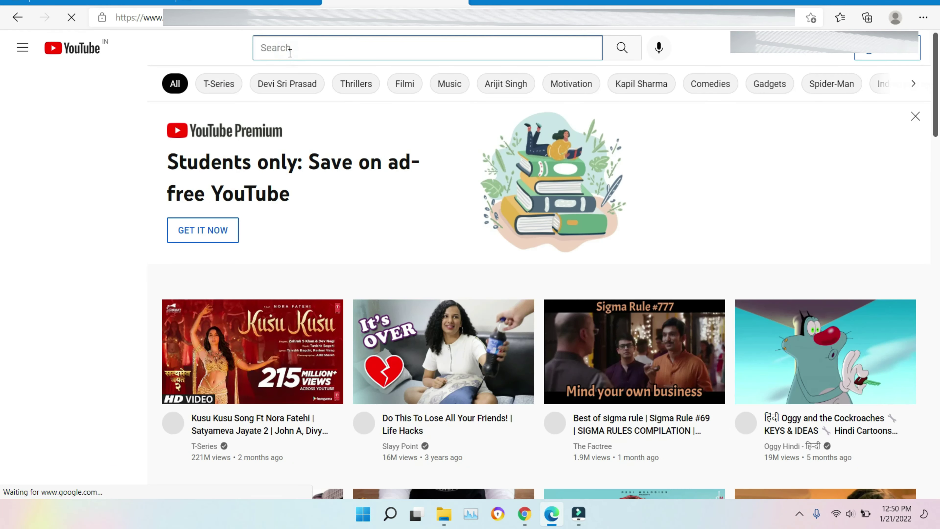
type("dode")
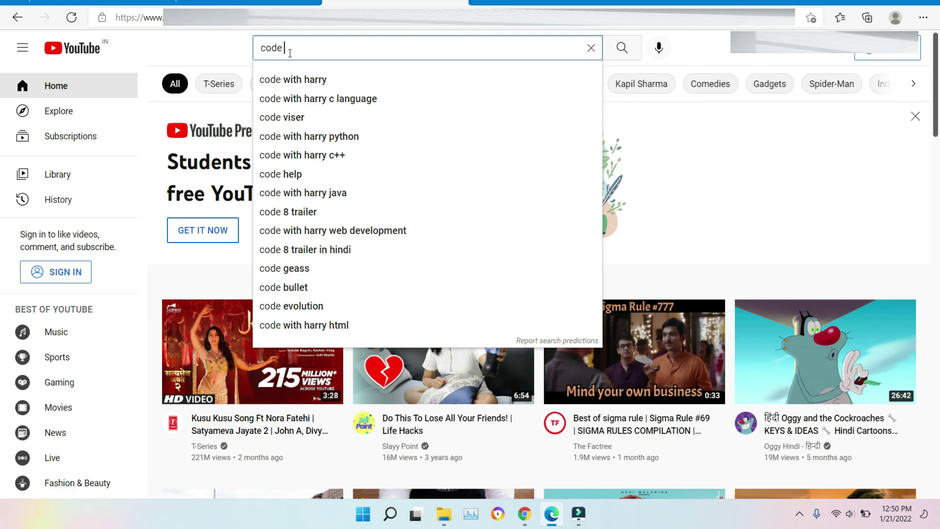
type("m2.0")
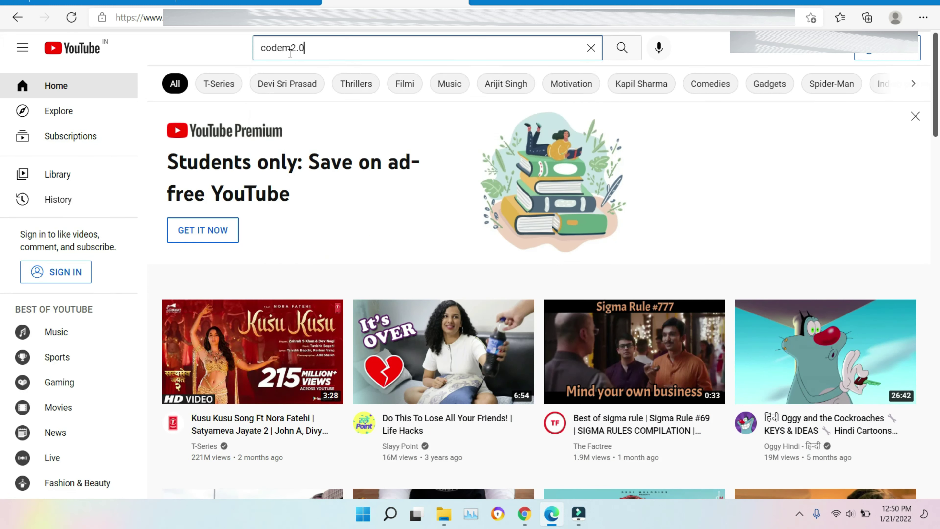
key("Return")
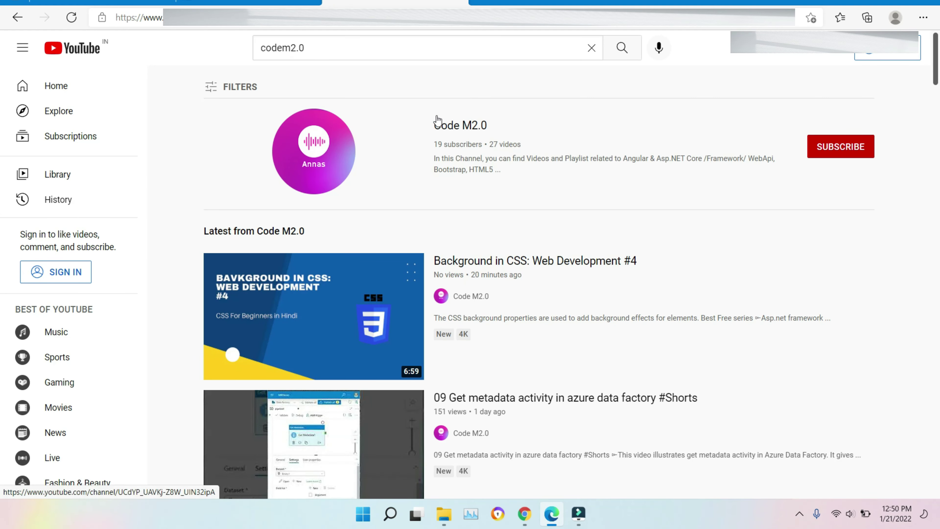
left_click(473, 122)
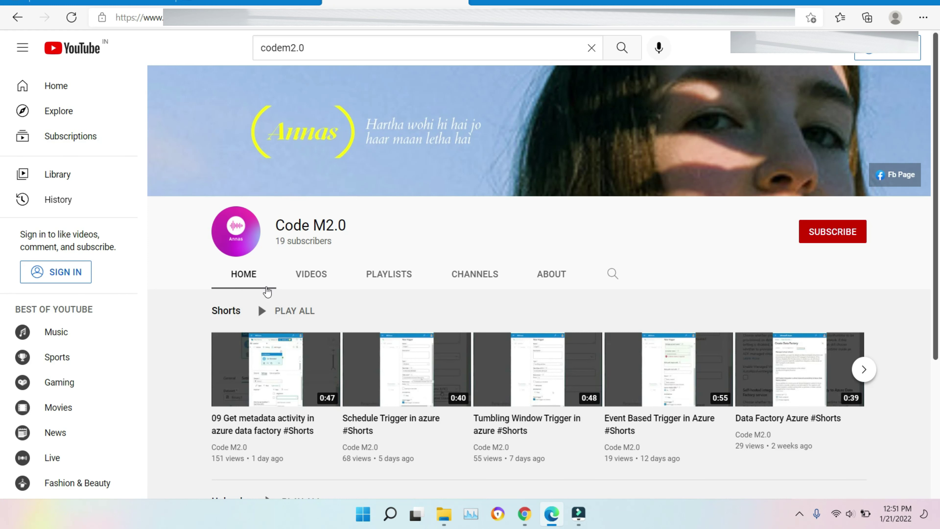
View the channel's videos and playlists, open the Data Factory ADFV2 playlist, and pause its first video.
left_click(306, 286)
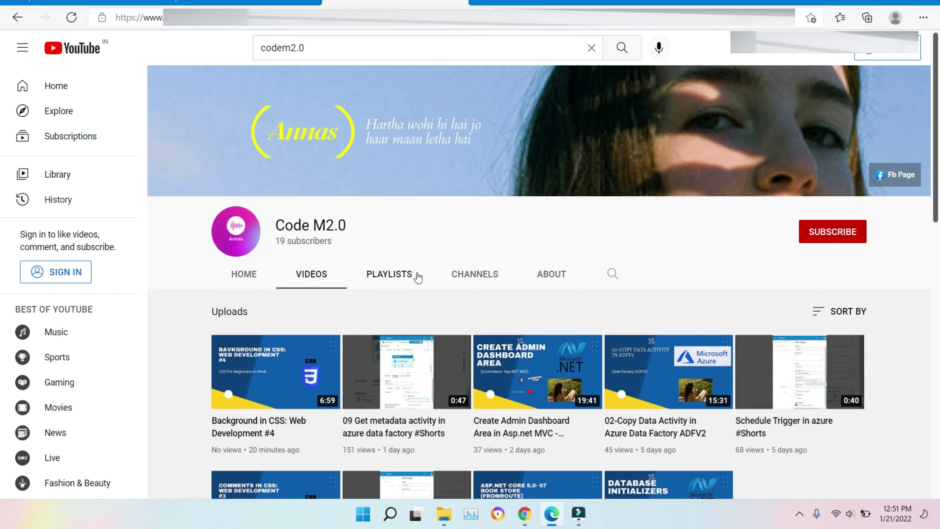
left_click(418, 275)
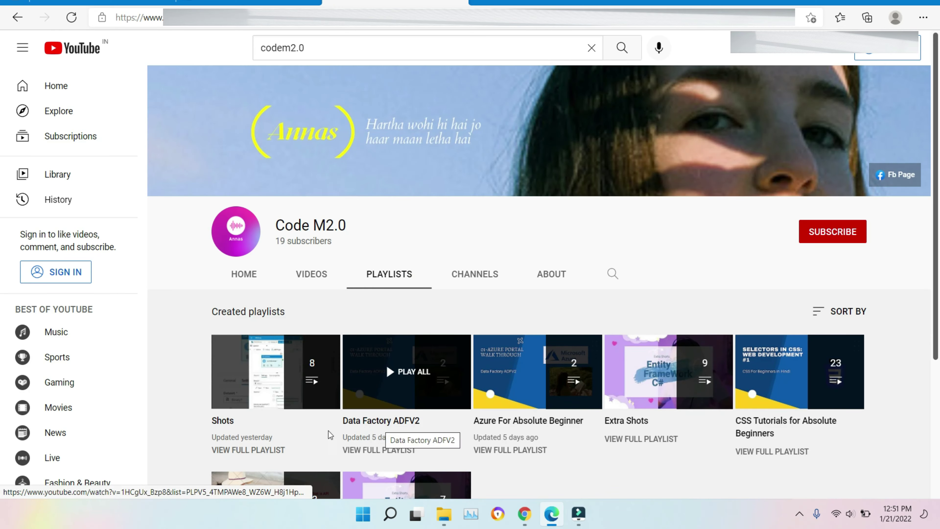
left_click(397, 425)
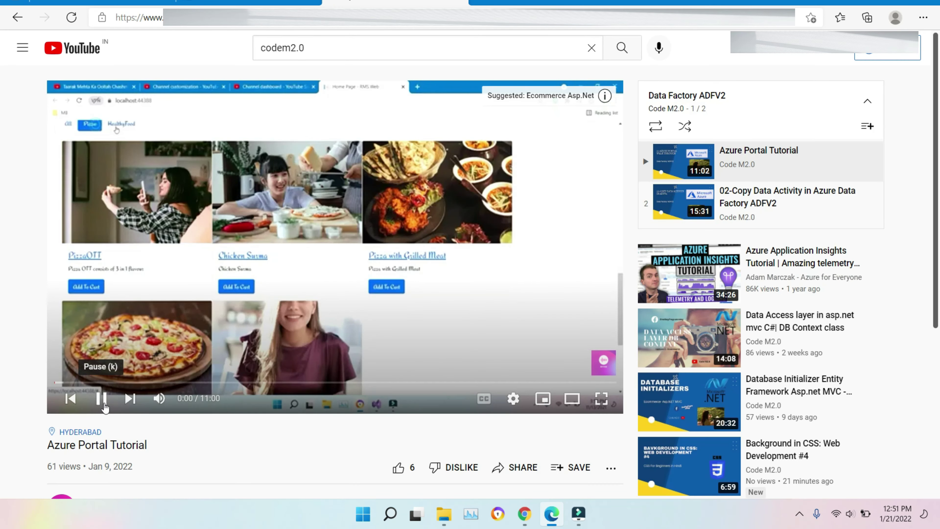
left_click(102, 400)
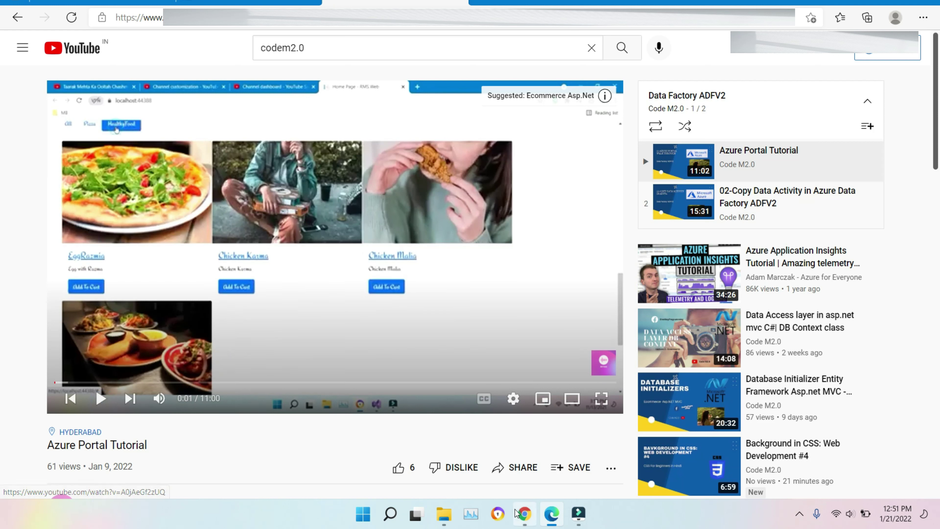
Switch to File Explorer to view the video files in the ADFv2 folder, and return to the browser.
left_click(442, 522)
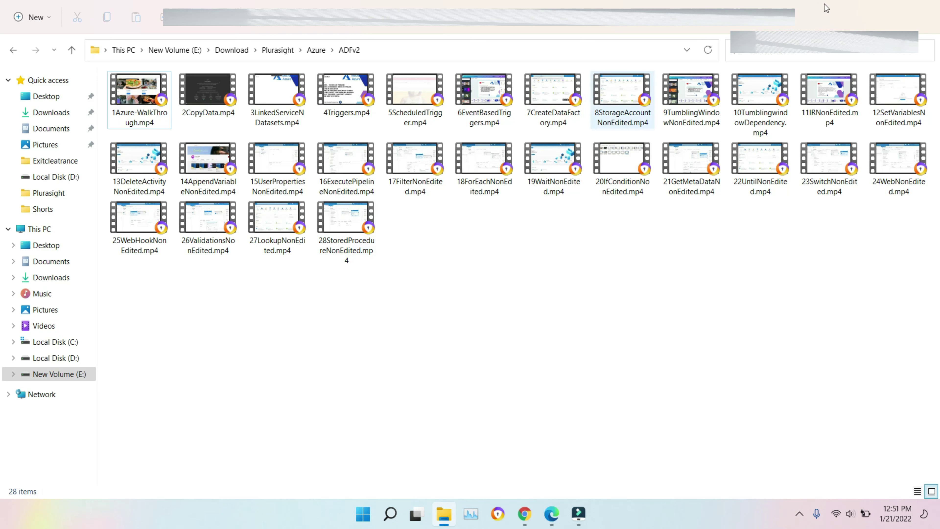
left_click(875, 2)
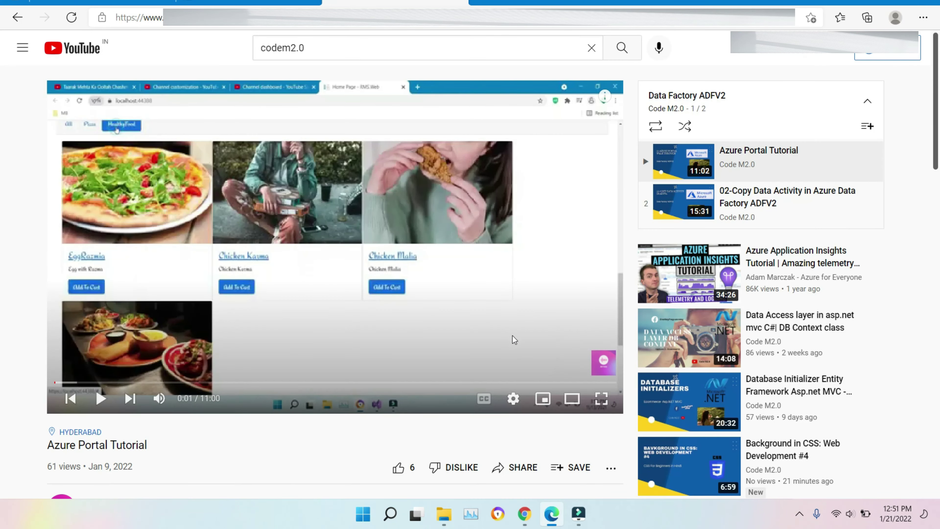
left_click(300, 3)
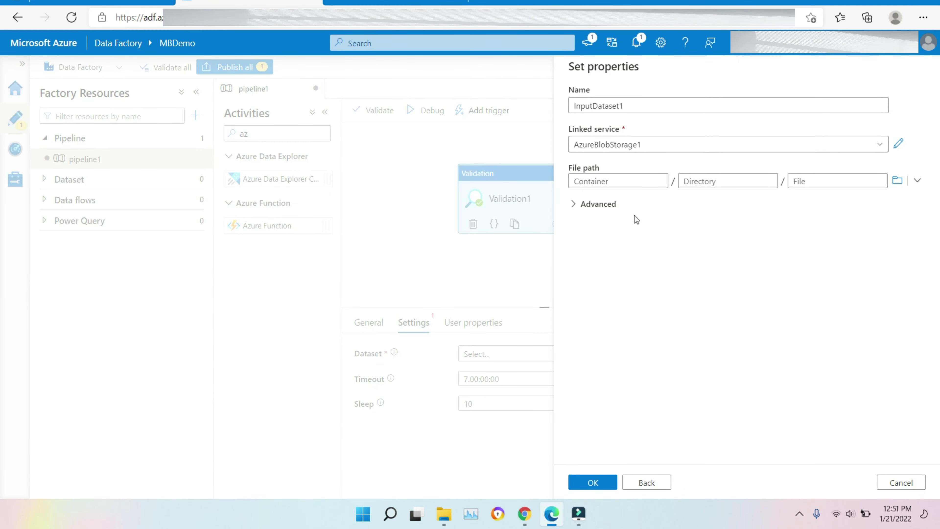
left_click(900, 179)
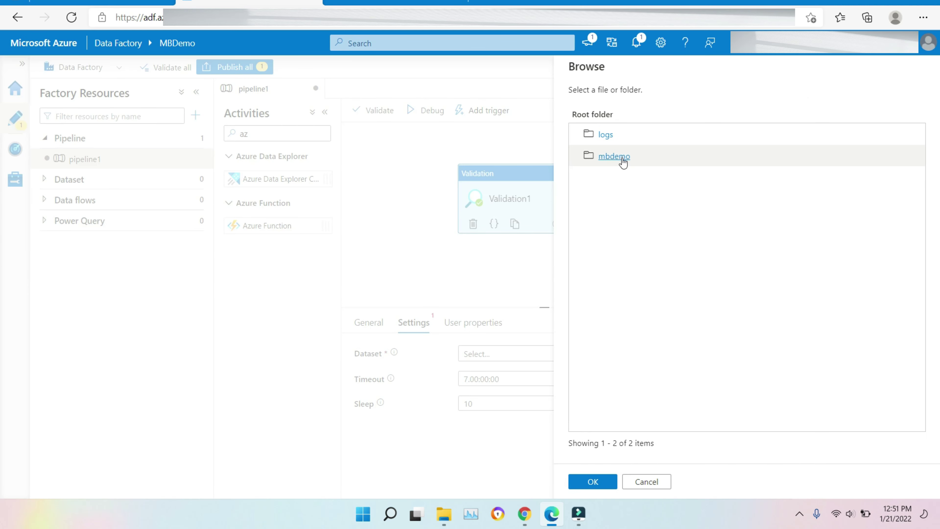
left_click(621, 157)
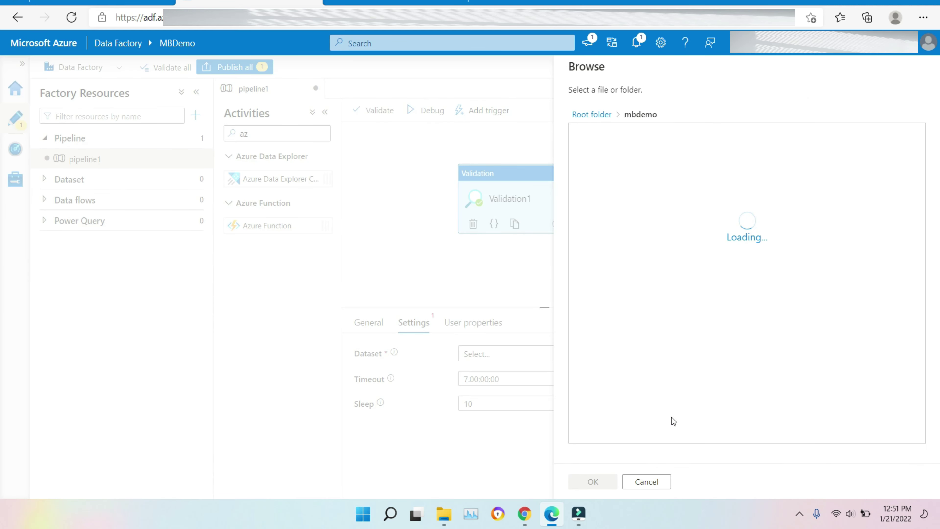
left_click(646, 481)
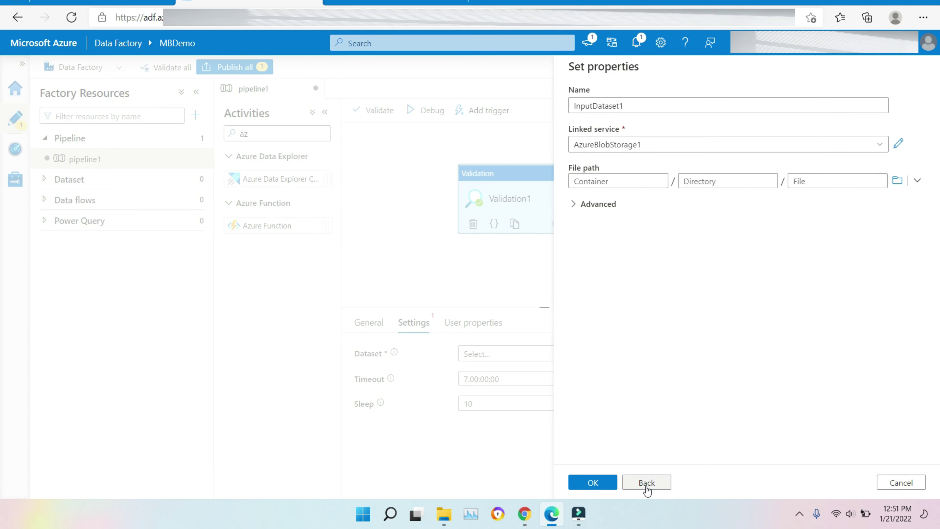
left_click(647, 482)
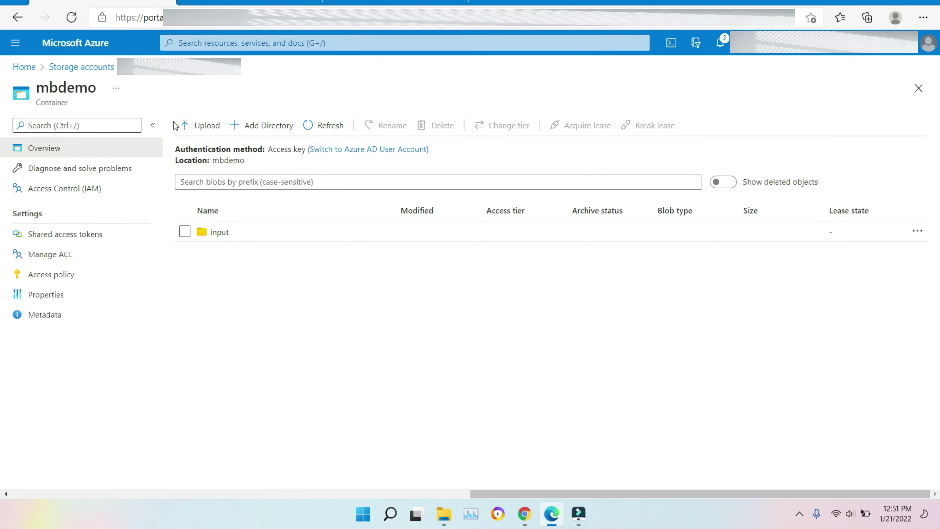
Open the input folder of the mbdemo container in the Azure portal and upload mb.txt from Downloads.
left_click(217, 232)
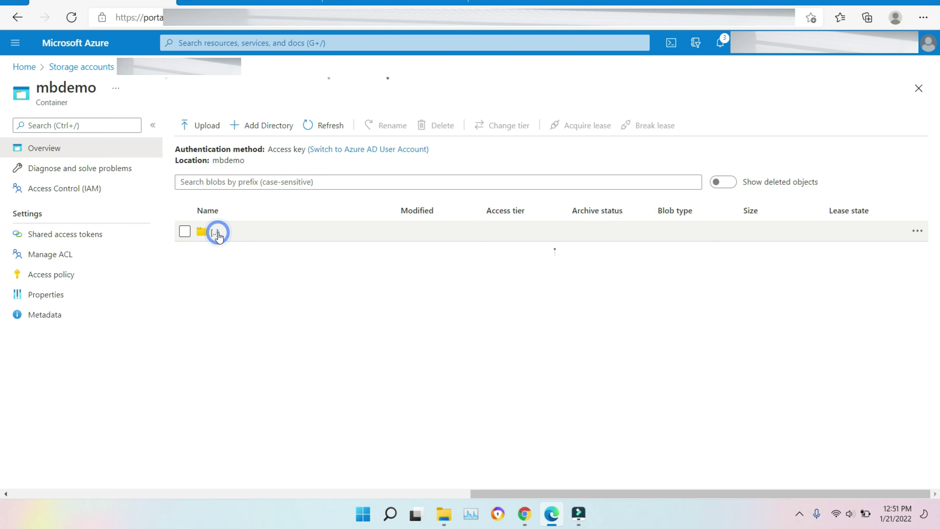
left_click(204, 125)
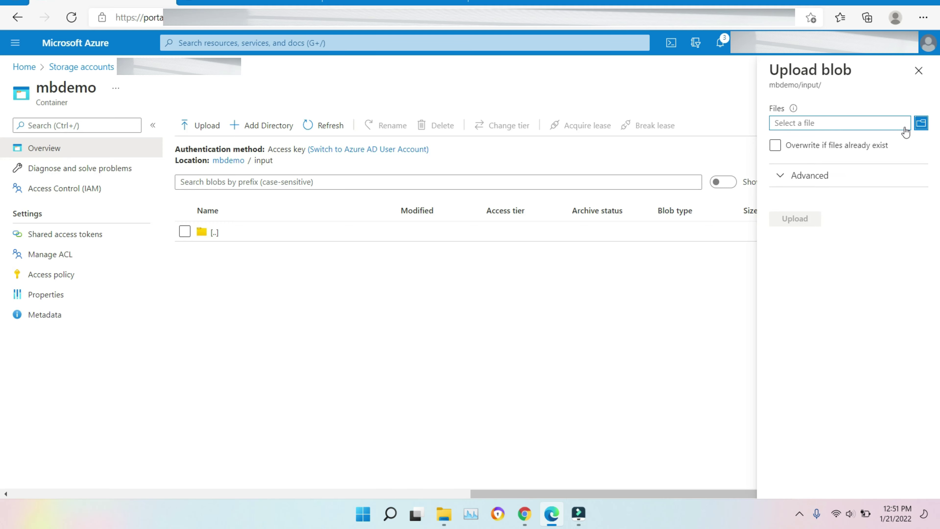
left_click(922, 124)
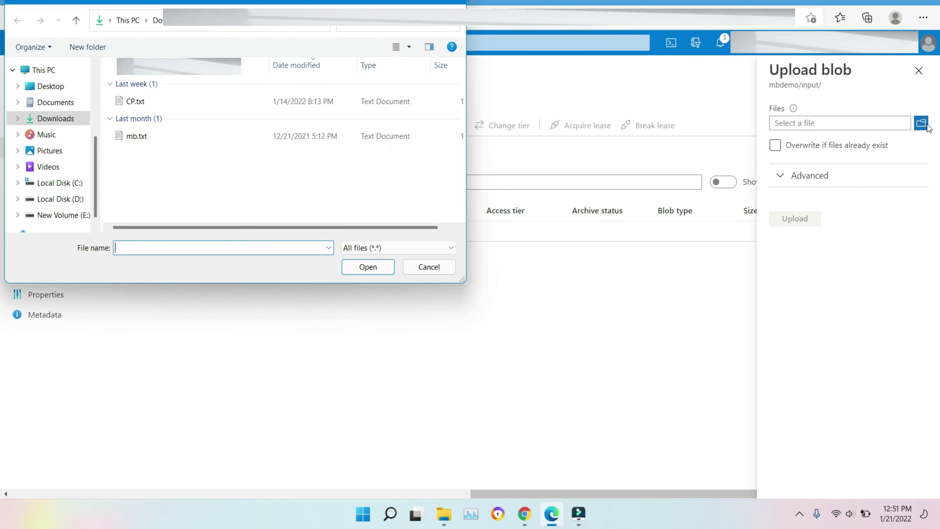
left_click(168, 138)
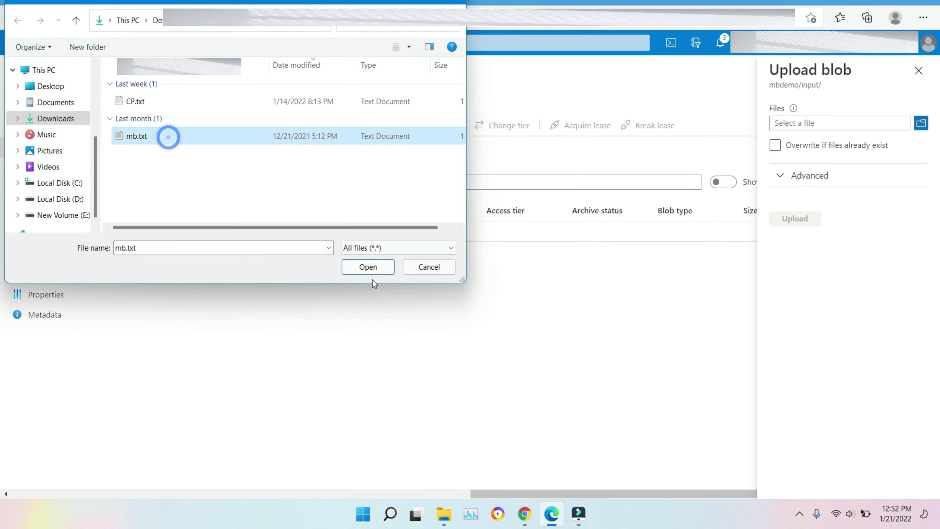
left_click(373, 271)
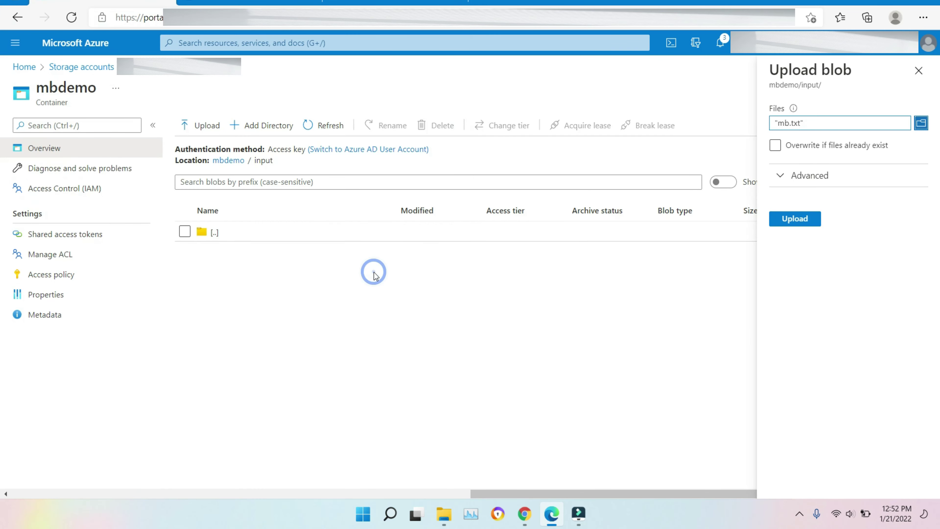
left_click(799, 225)
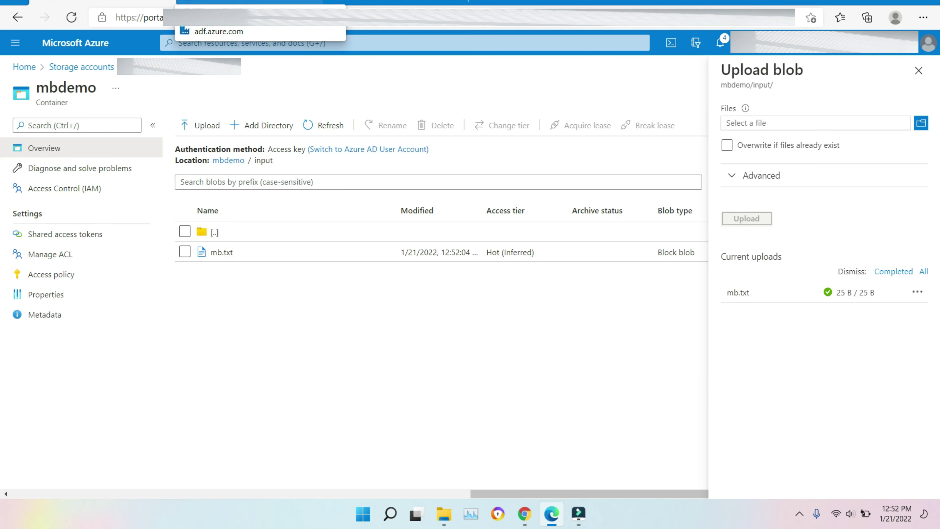
Return to Data Factory, choose the Binary format for the Validation activity's dataset, and select AzureBlobStorage1 as its linked service.
left_click(222, 3)
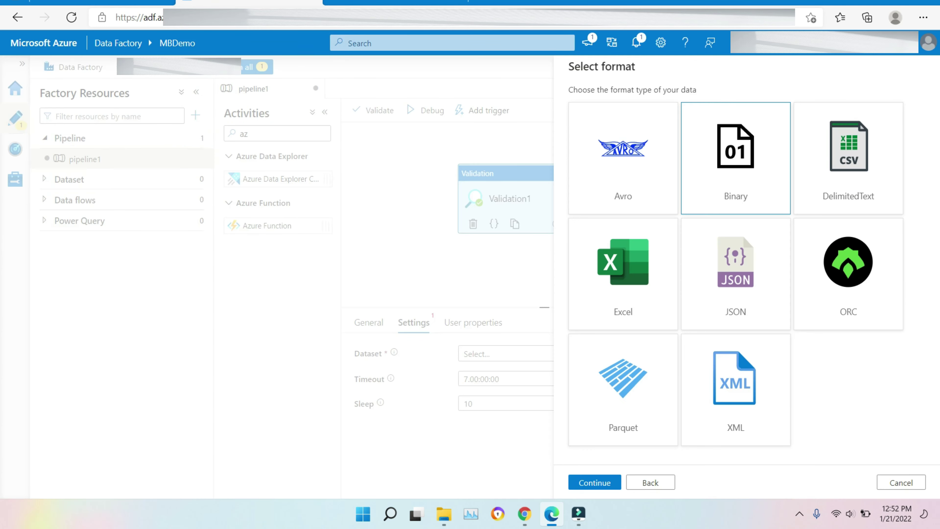
double_click(724, 199)
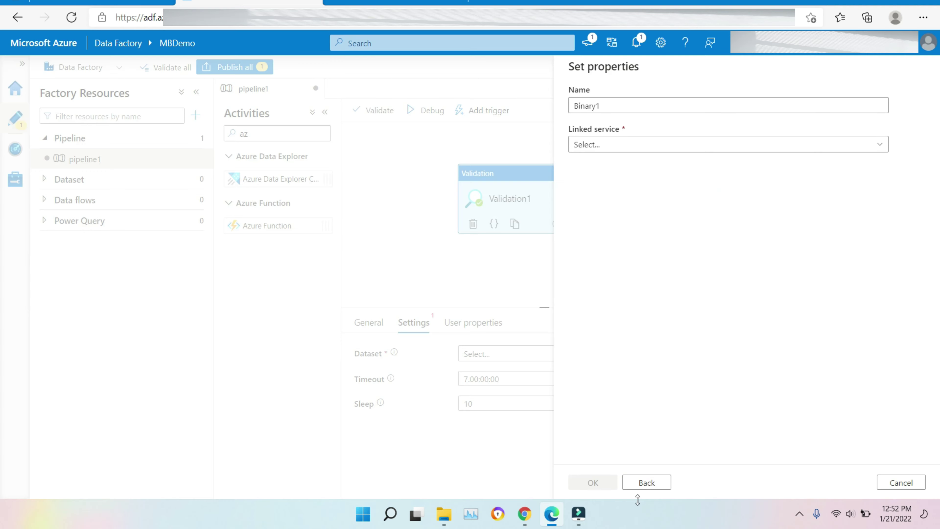
left_click(650, 483)
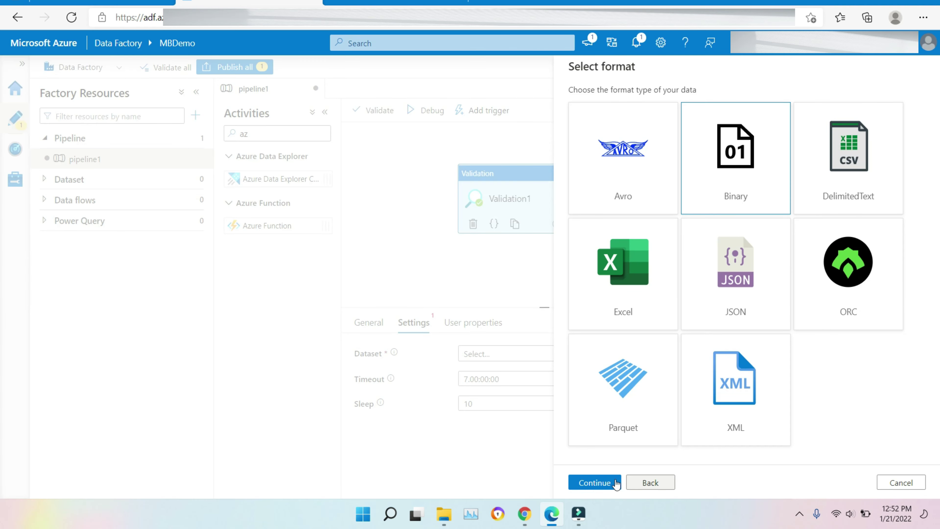
left_click(592, 483)
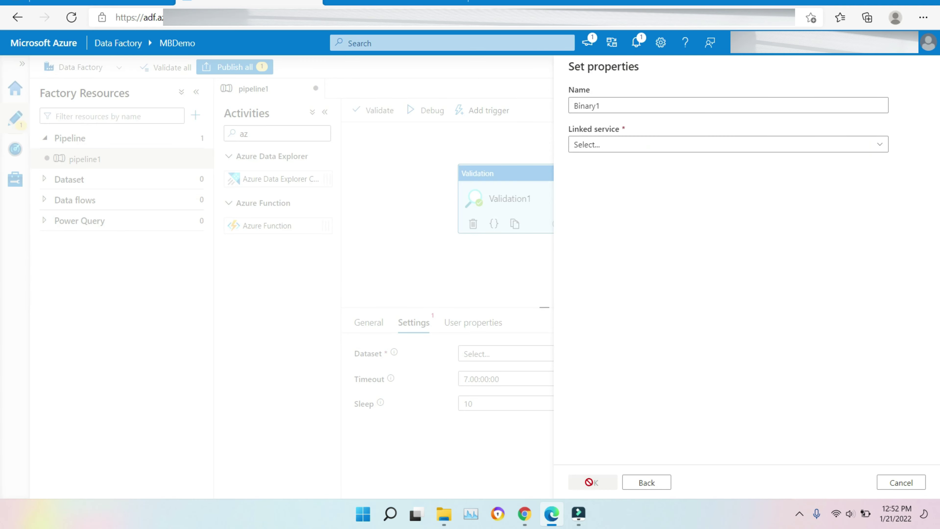
left_click(639, 145)
left_click(617, 227)
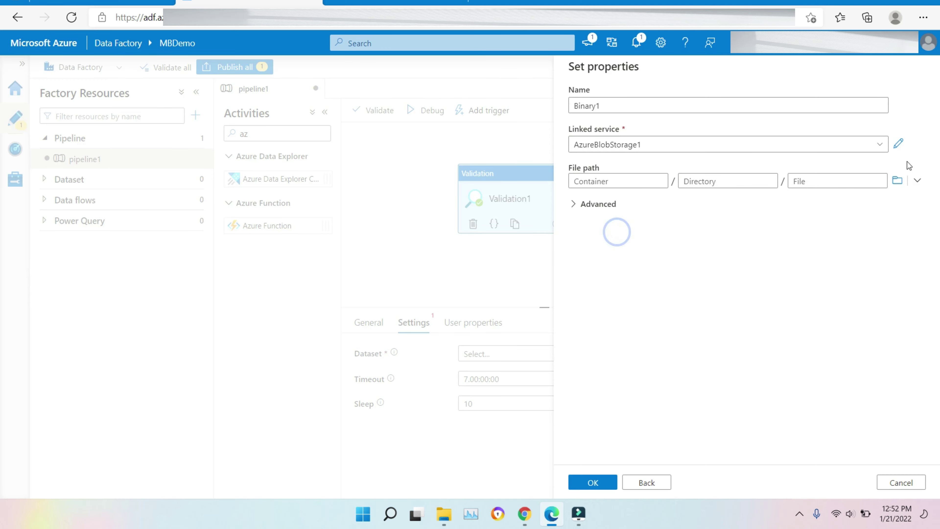
Set the Binary dataset's file path to mbdemo/input/mb.txt and create the dataset.
left_click(897, 181)
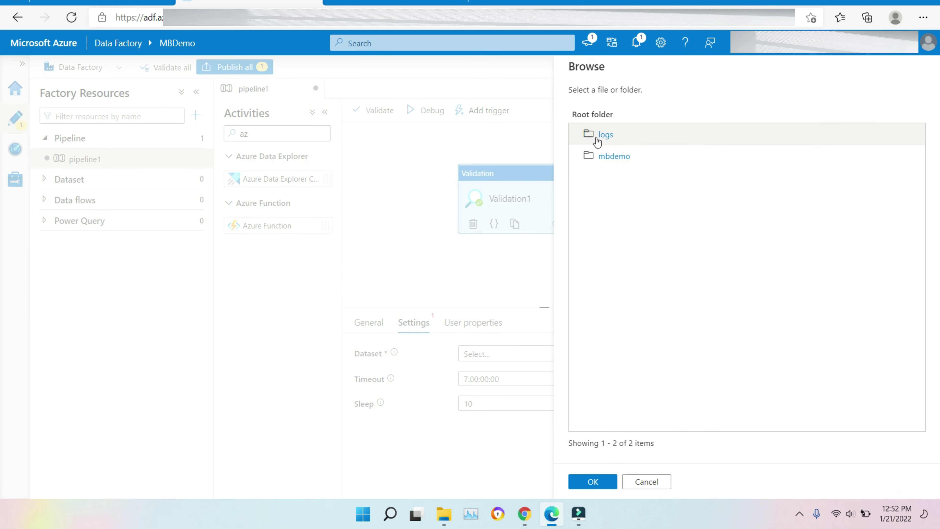
left_click(608, 154)
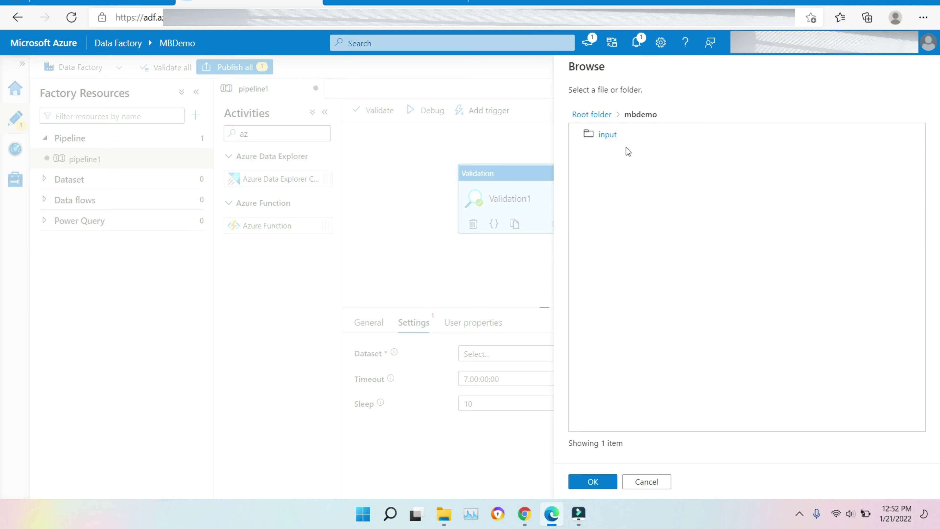
double_click(604, 136)
left_click(603, 143)
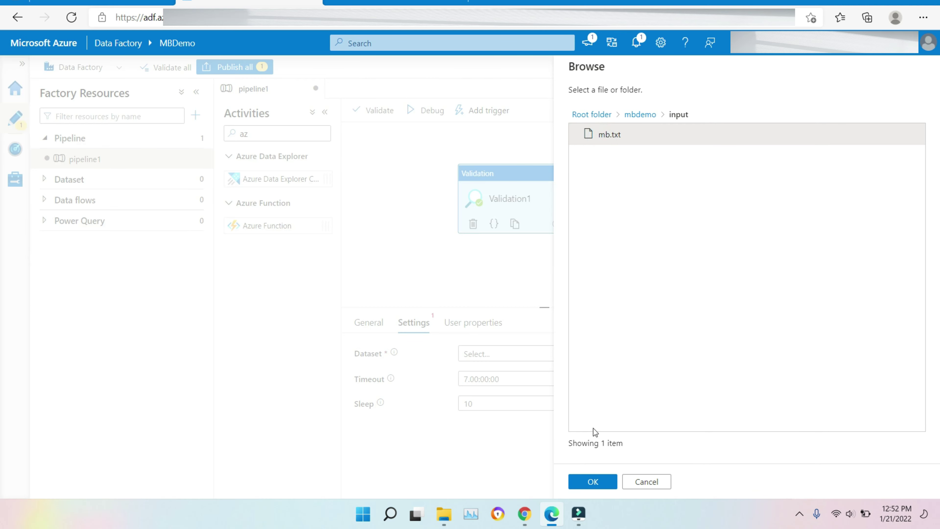
left_click(592, 482)
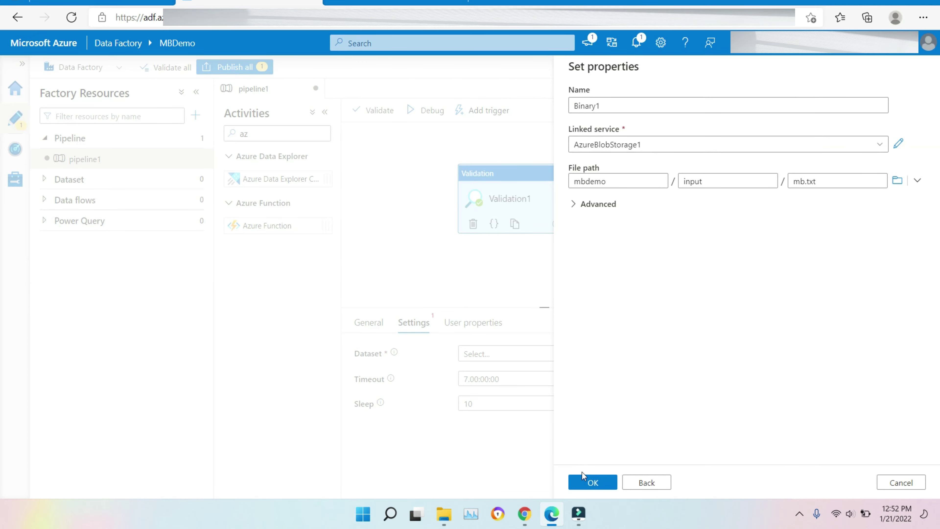
left_click(584, 476)
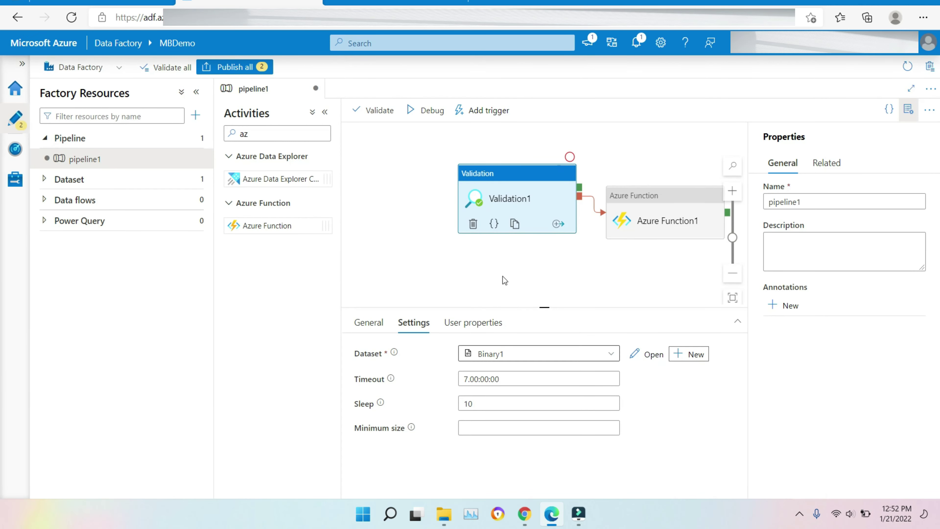
Add a Copy data activity, connect it to the Validation activity's success output, and move the Azure Function activity below it.
double_click(255, 134)
key("BackSpace")
type("cop")
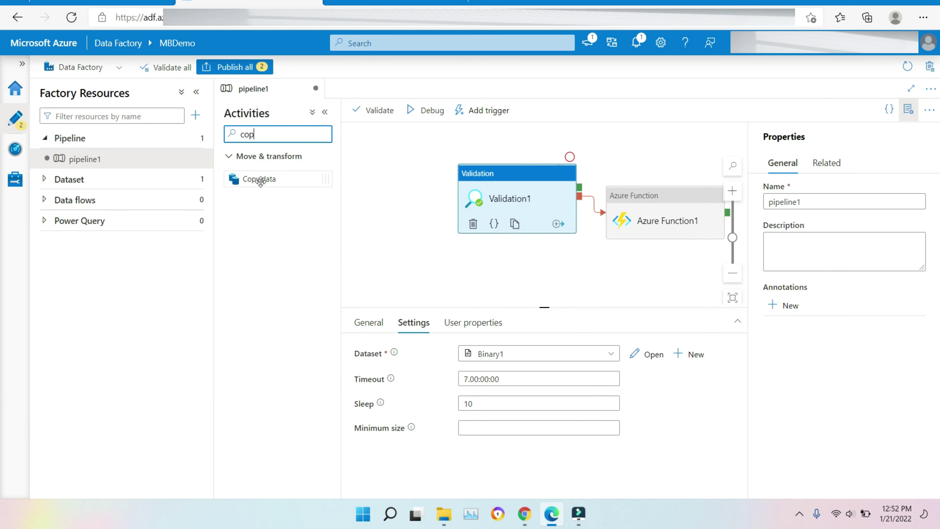
left_click_drag(262, 178, 685, 176)
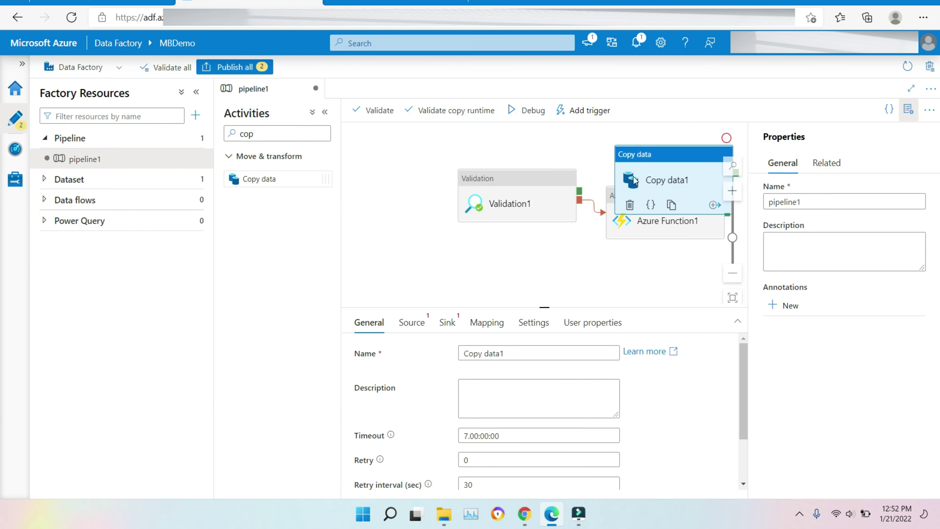
left_click_drag(579, 191, 652, 177)
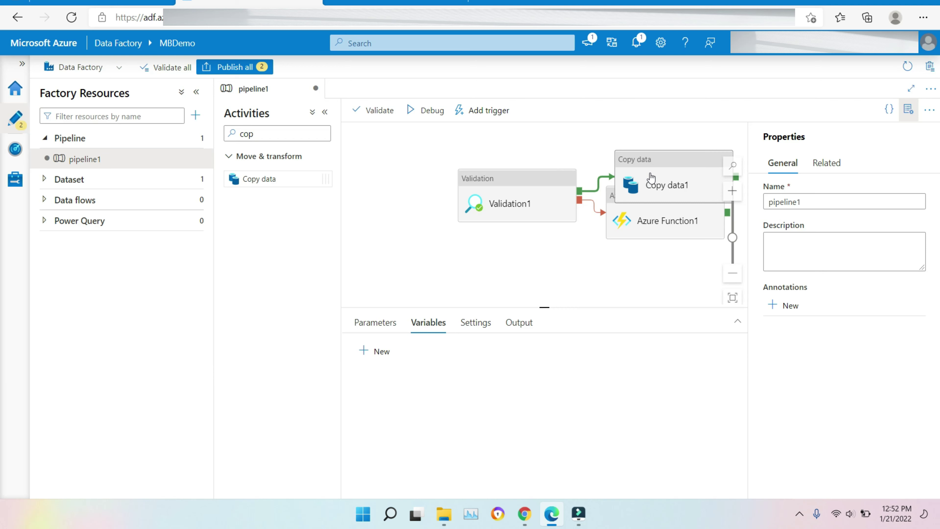
left_click_drag(636, 234, 638, 273)
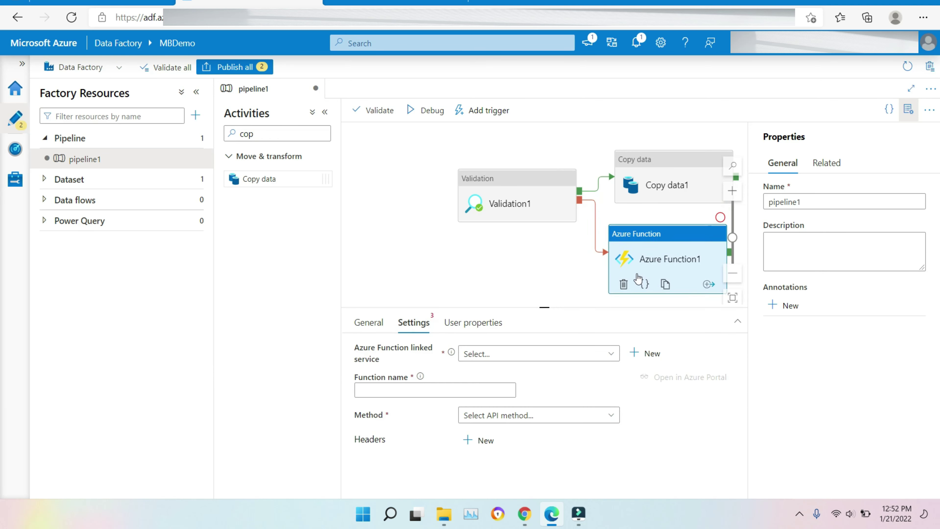
Review the Validation activity's settings and minimum size description, and check the uploaded file in the mbdemo container's input folder.
left_click(506, 178)
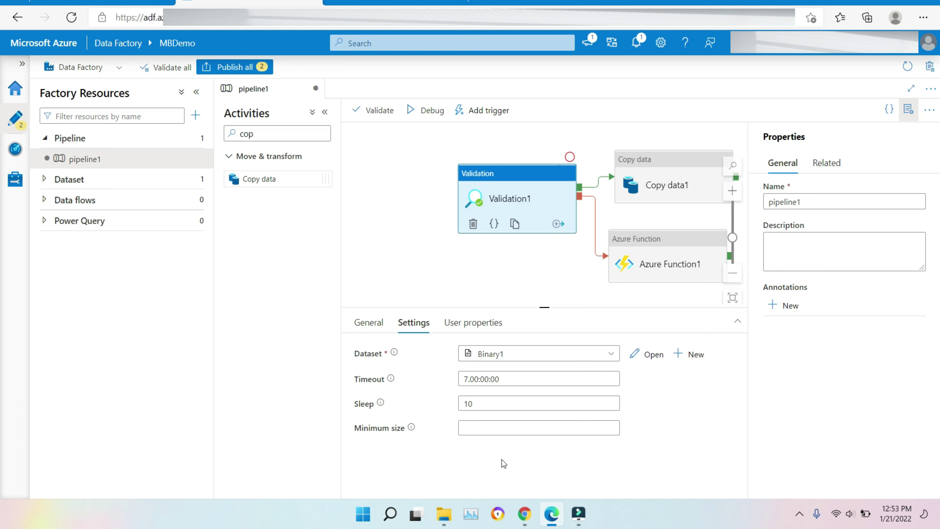
mouse_move(412, 428)
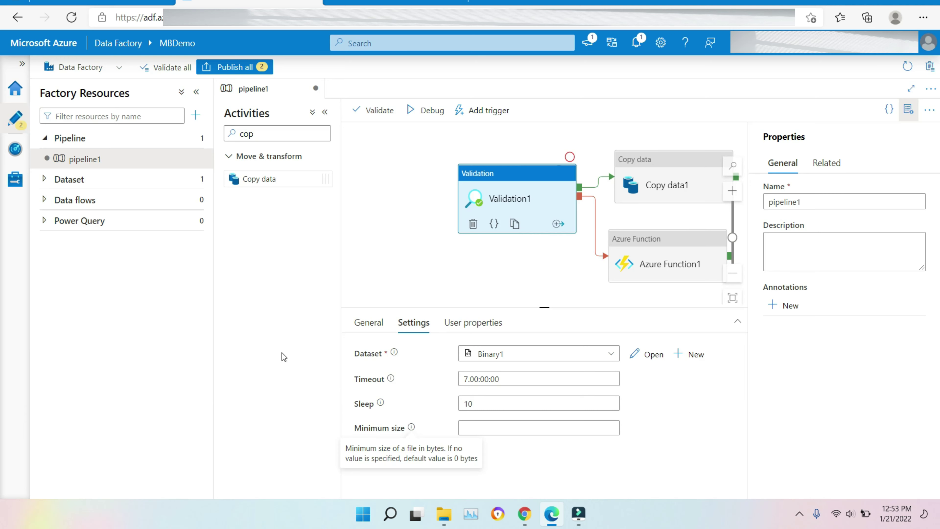
key("ctrl+shift+Tab")
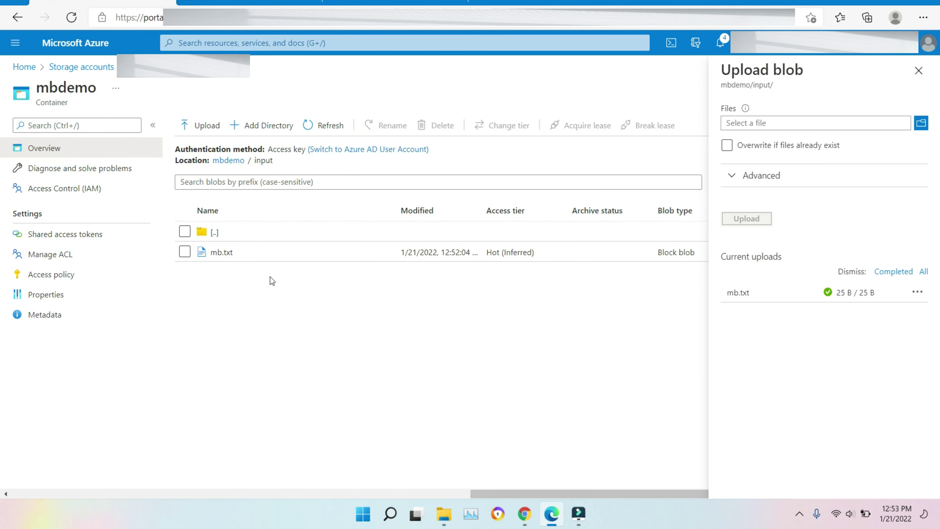
key("ctrl+Tab")
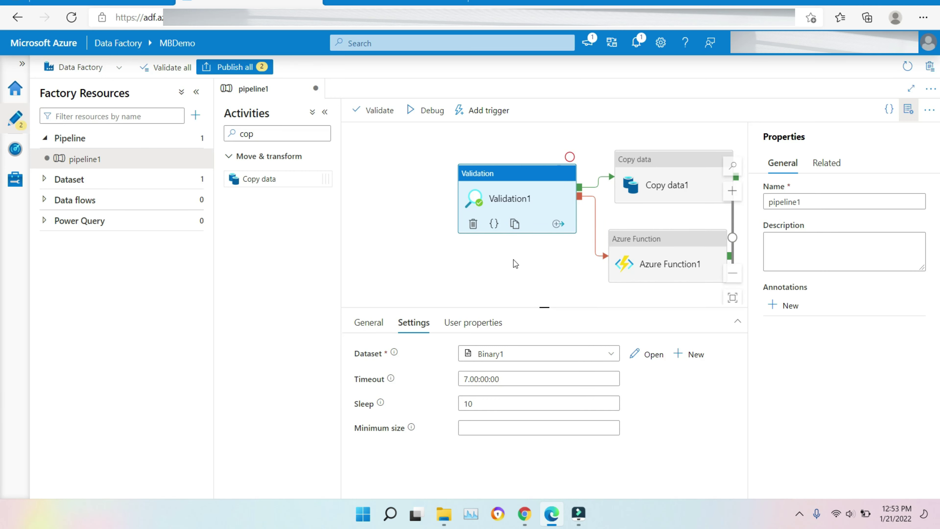
Start another Azure Blob Storage dataset for the Validation activity in Binary format, using the AzureBlobStorage1 linked service.
left_click(689, 353)
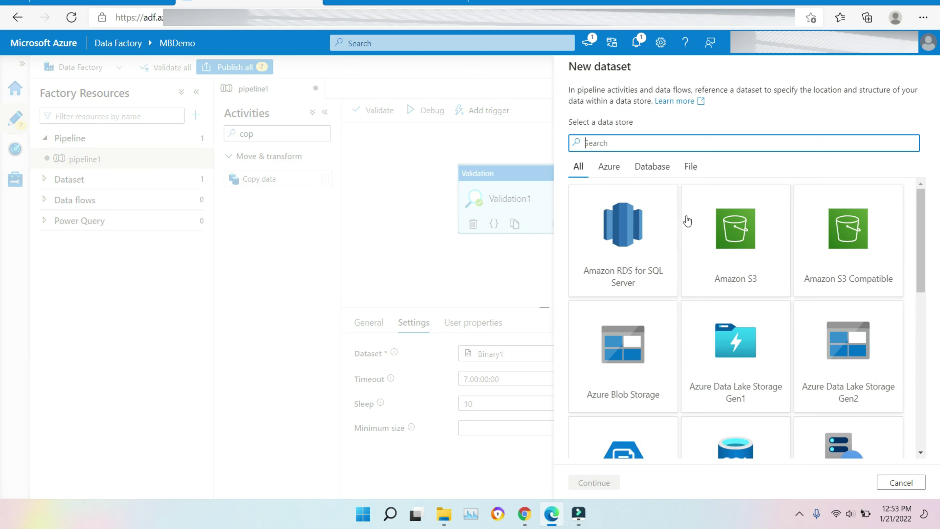
left_click(632, 318)
left_click(609, 483)
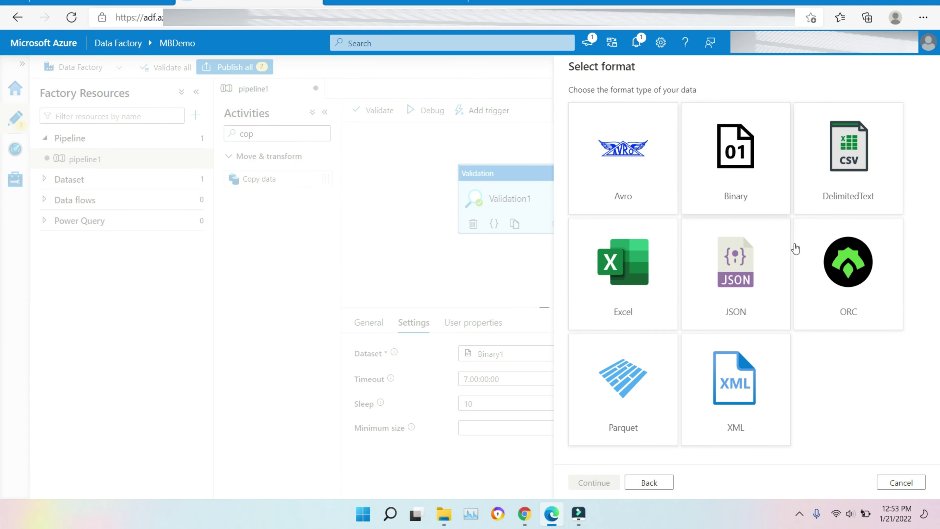
left_click(743, 195)
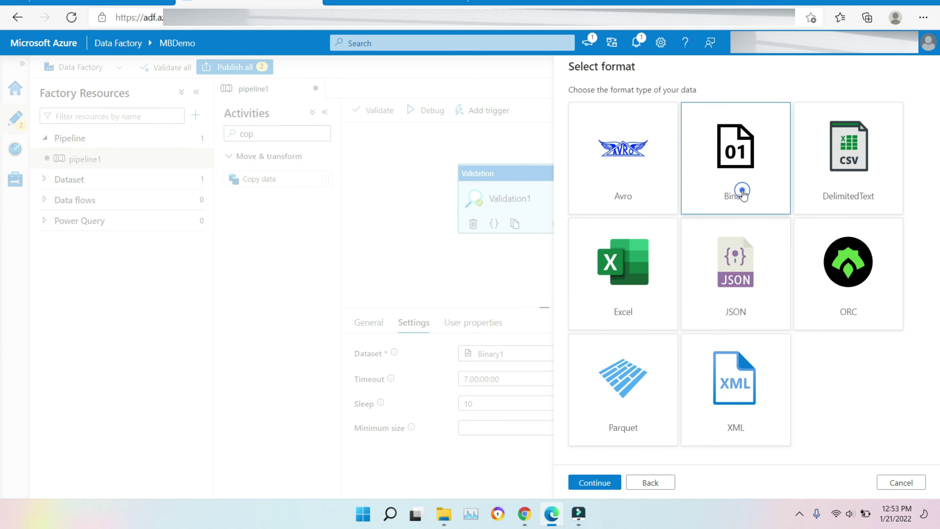
left_click(604, 483)
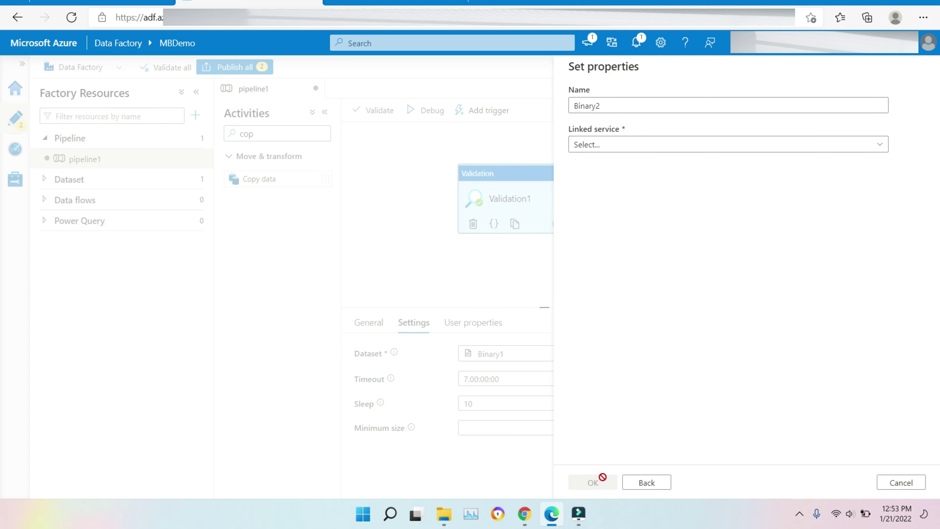
left_click(692, 144)
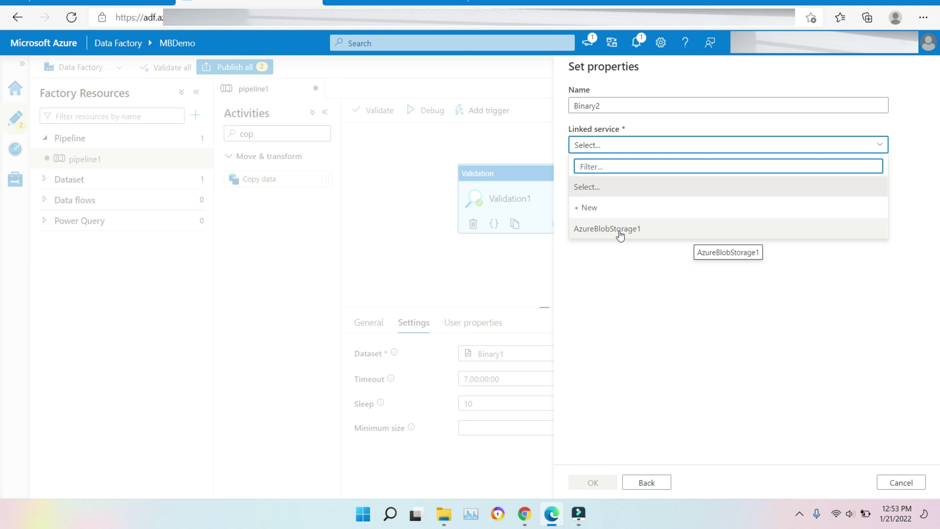
left_click(620, 229)
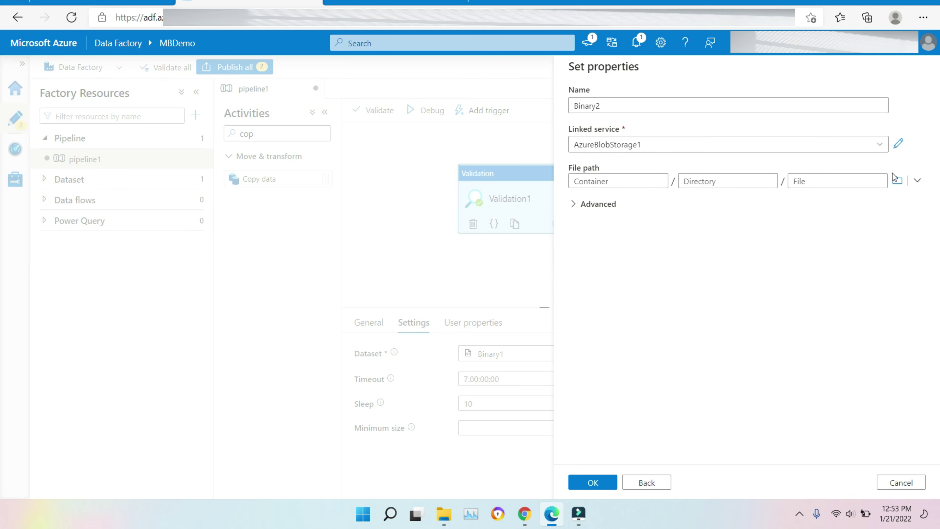
Set the new Binary dataset's file path to the mbdemo container and open the dataset for advanced configuration.
left_click(897, 187)
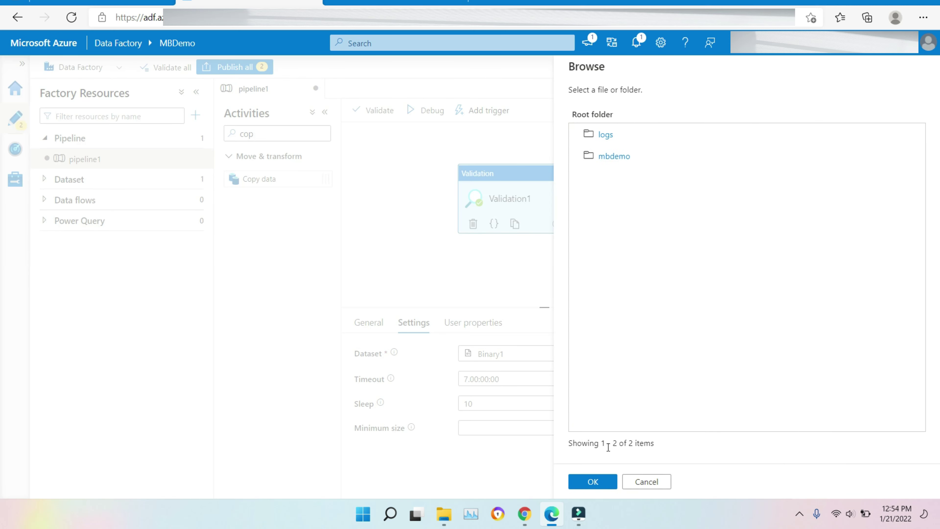
left_click(653, 484)
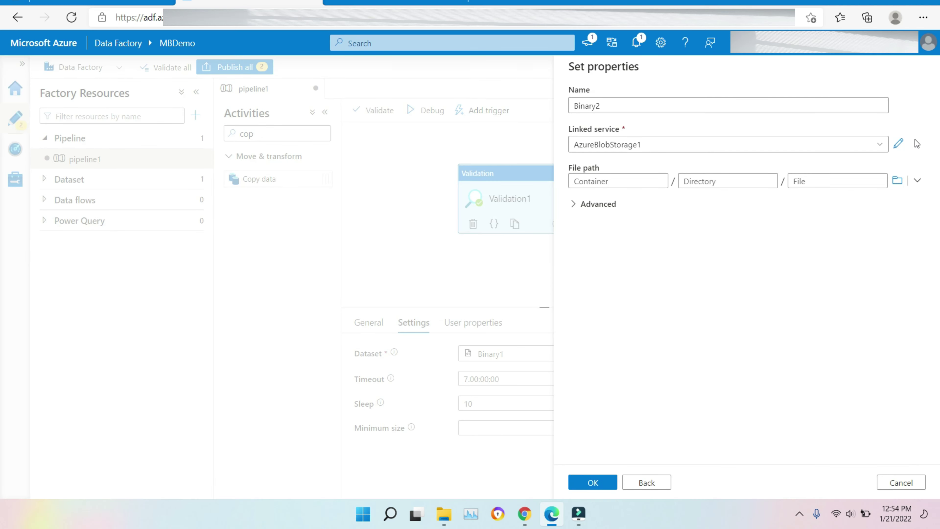
left_click(897, 182)
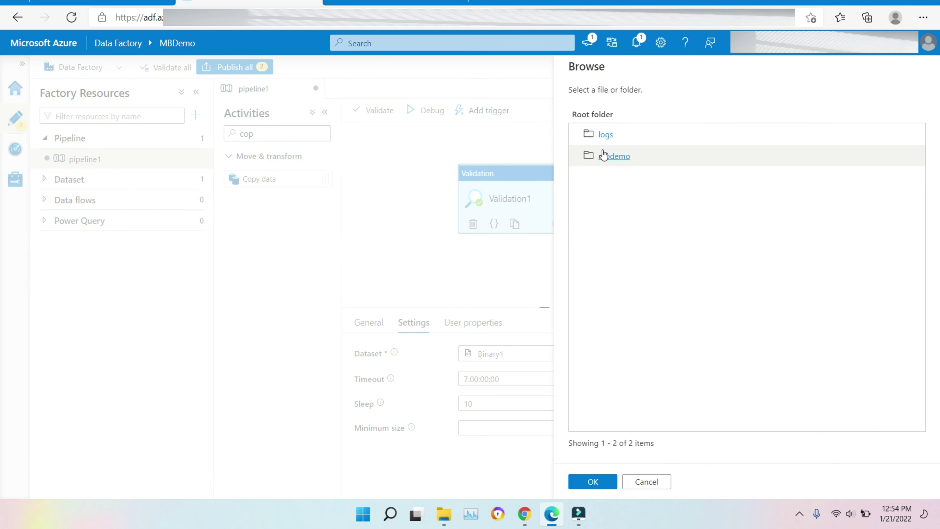
left_click(603, 155)
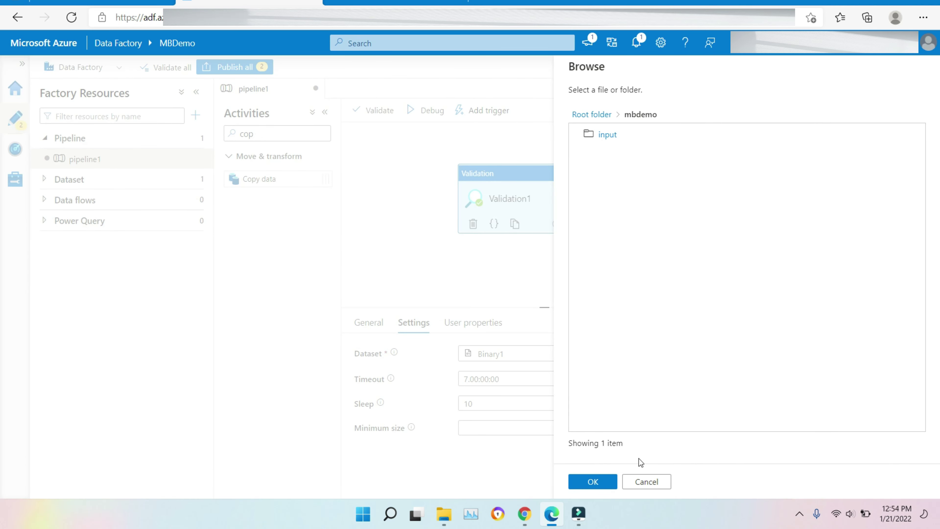
left_click(597, 481)
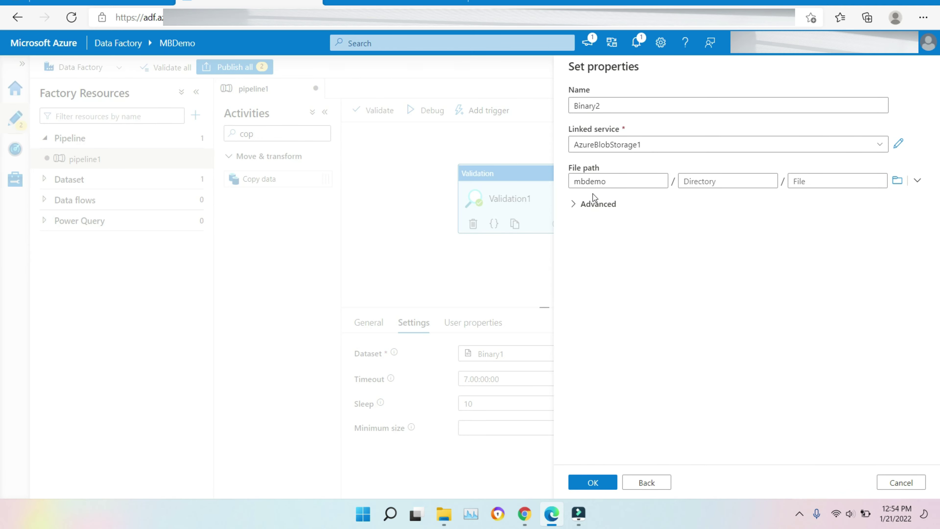
left_click(592, 204)
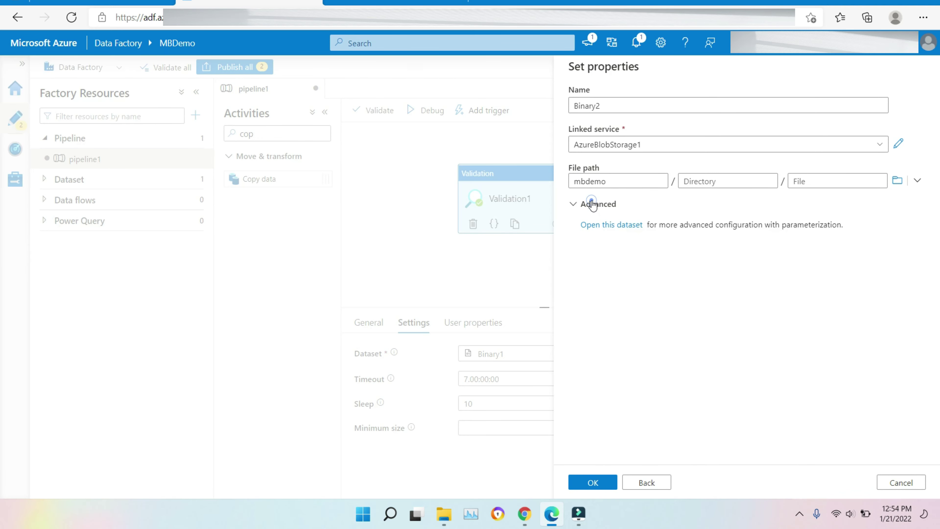
left_click(602, 224)
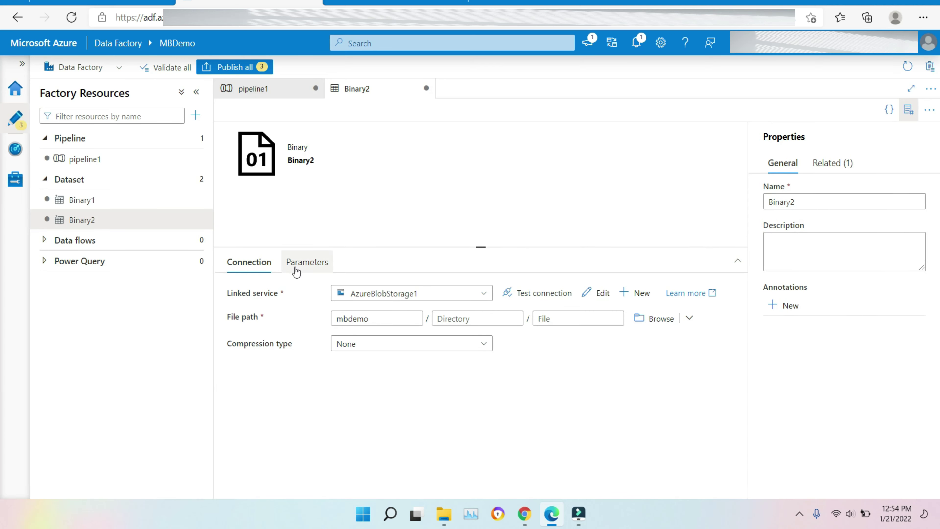
Add a String parameter named FolderName to the Binary2 dataset, leaving its default value empty.
left_click(296, 264)
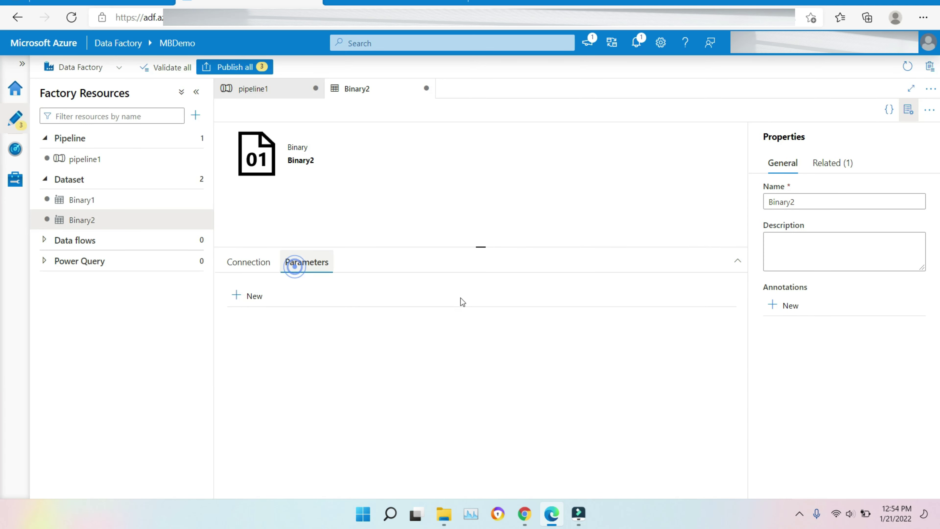
left_click(260, 295)
left_click(317, 343)
type("F")
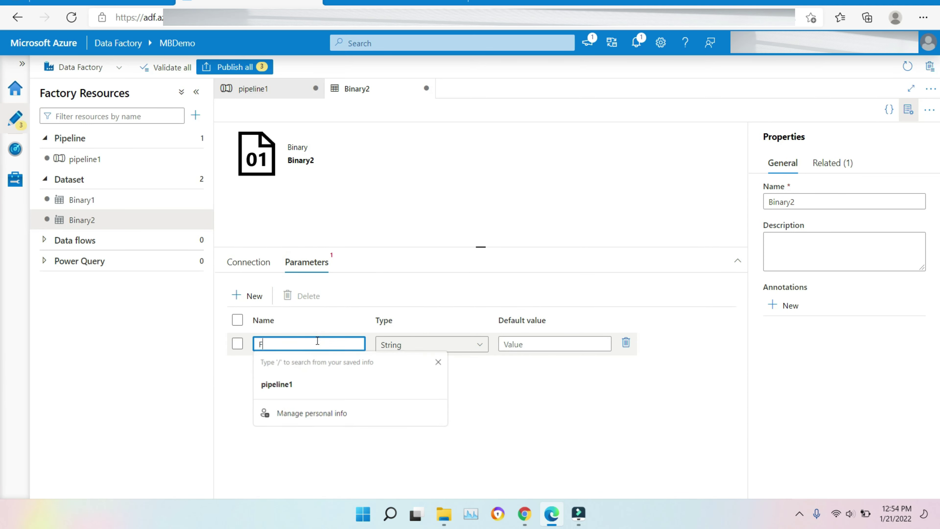
type("older")
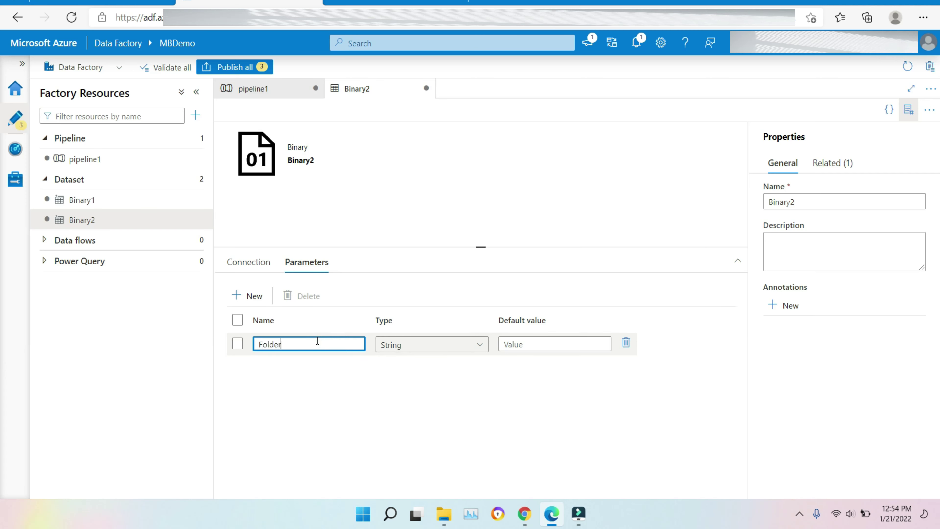
type("Name")
left_click(520, 344)
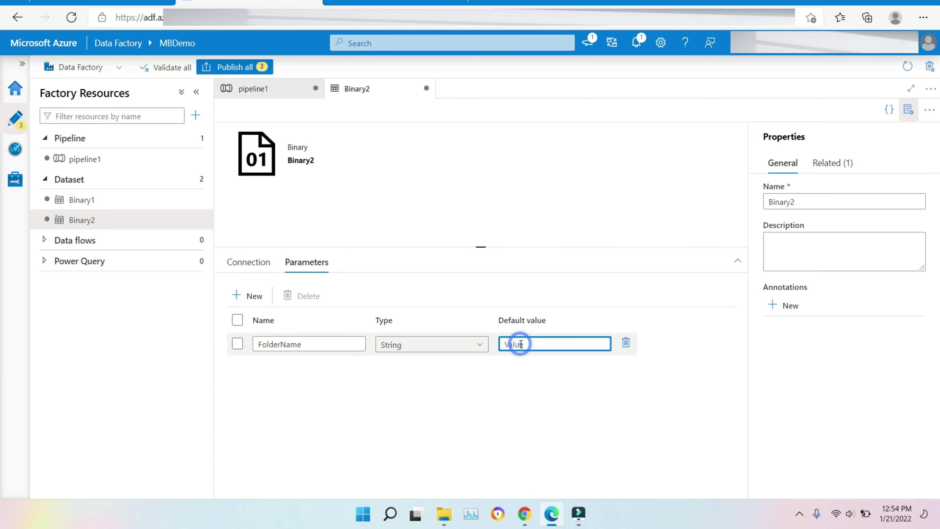
left_click(252, 262)
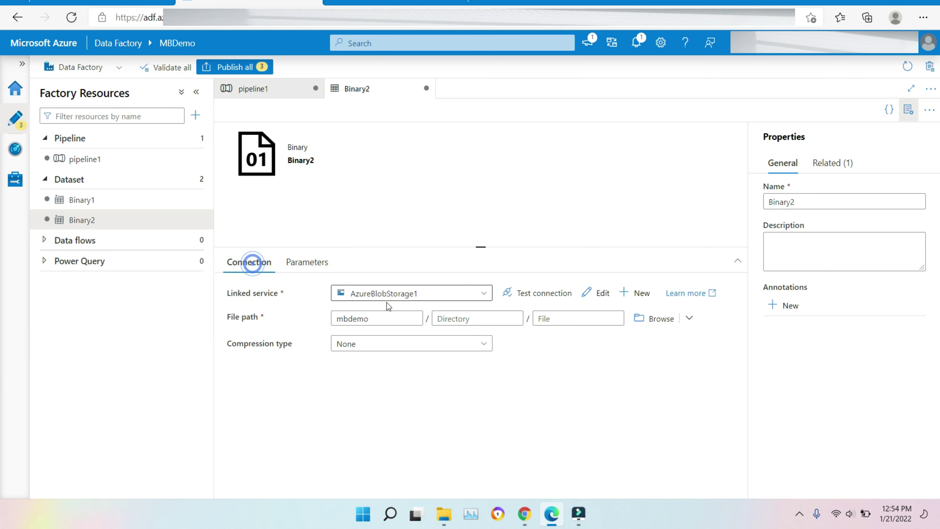
left_click(481, 318)
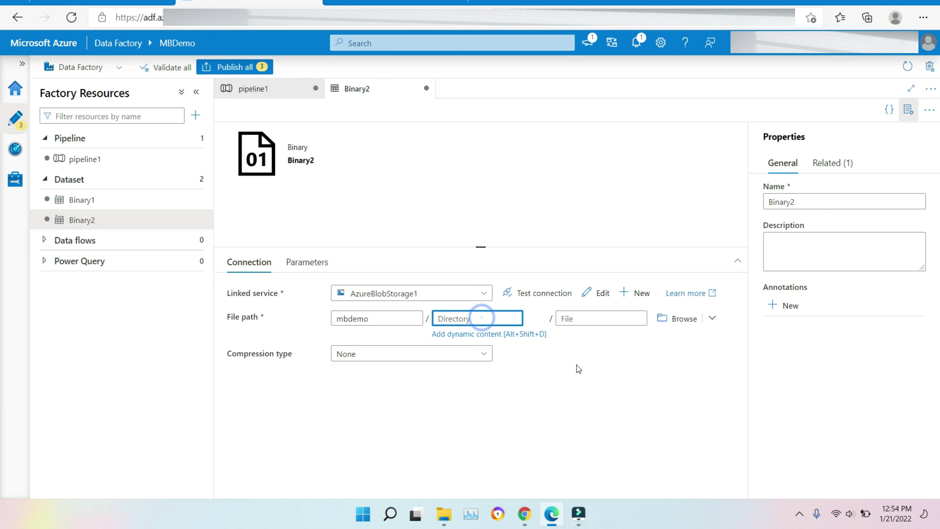
left_click(515, 334)
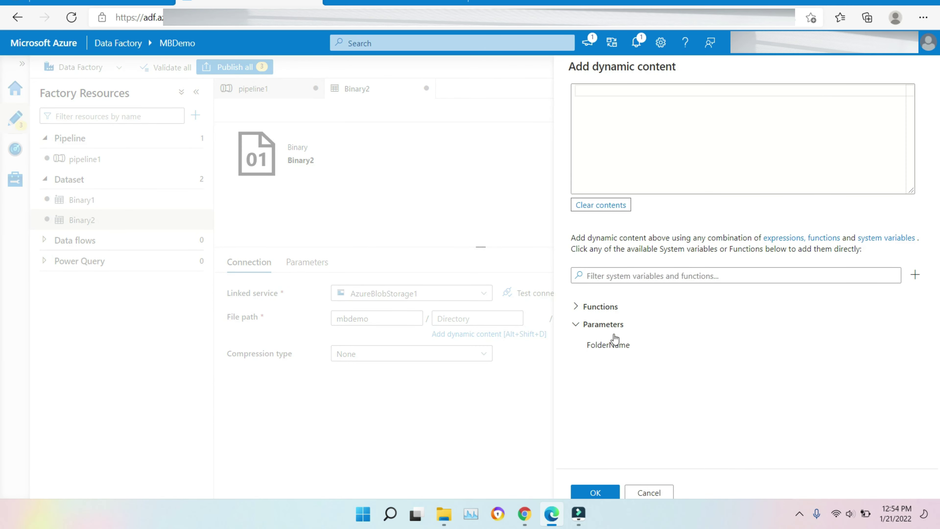
left_click(618, 347)
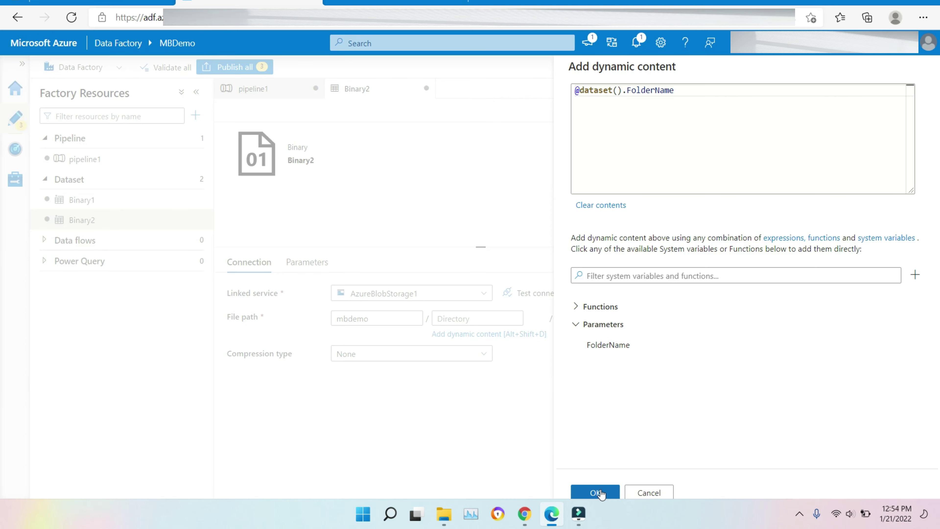
left_click(595, 493)
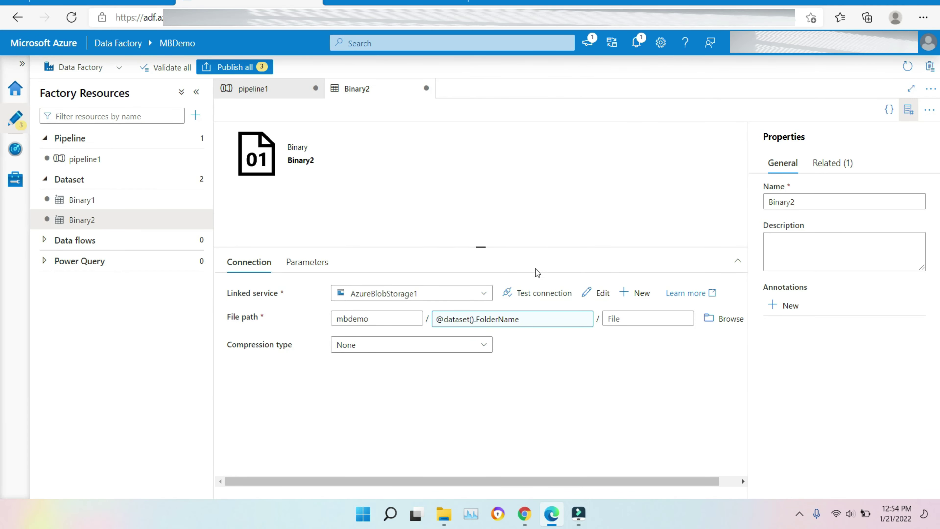
left_click(461, 346)
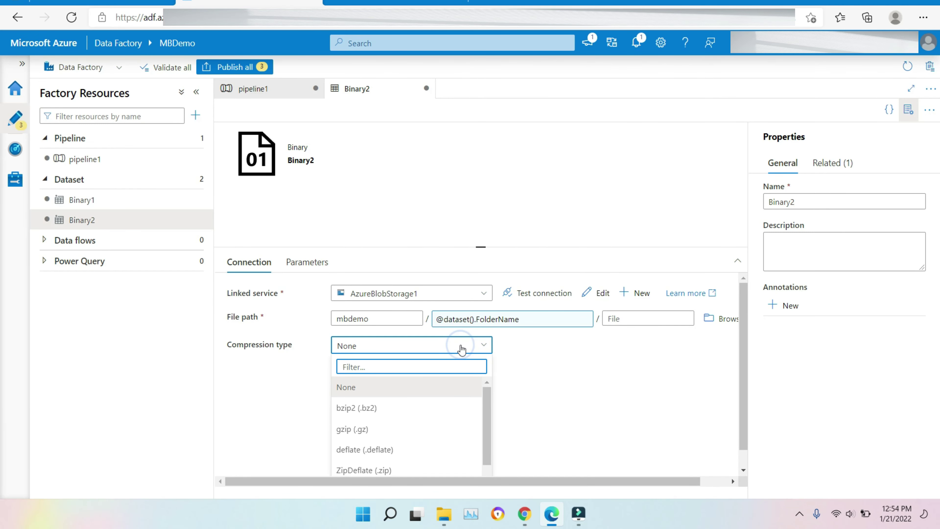
left_click_drag(486, 430, 499, 450)
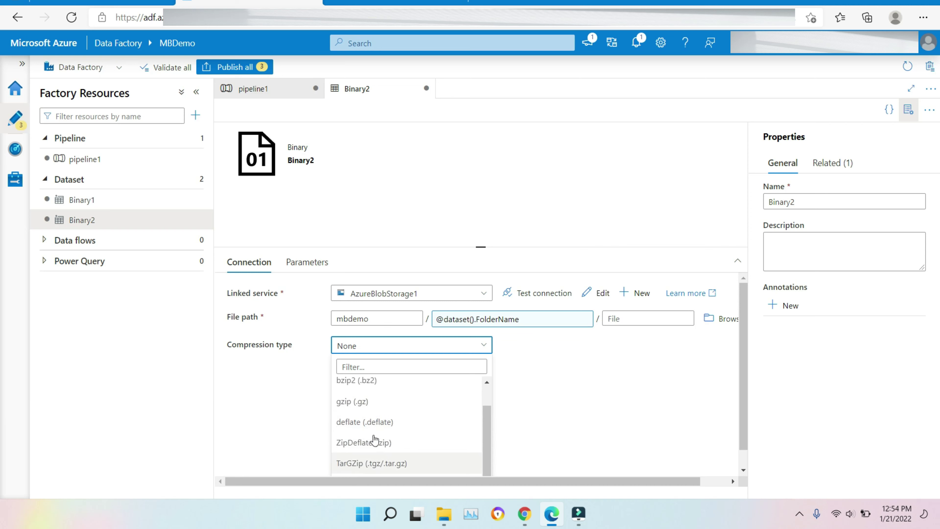
left_click(551, 436)
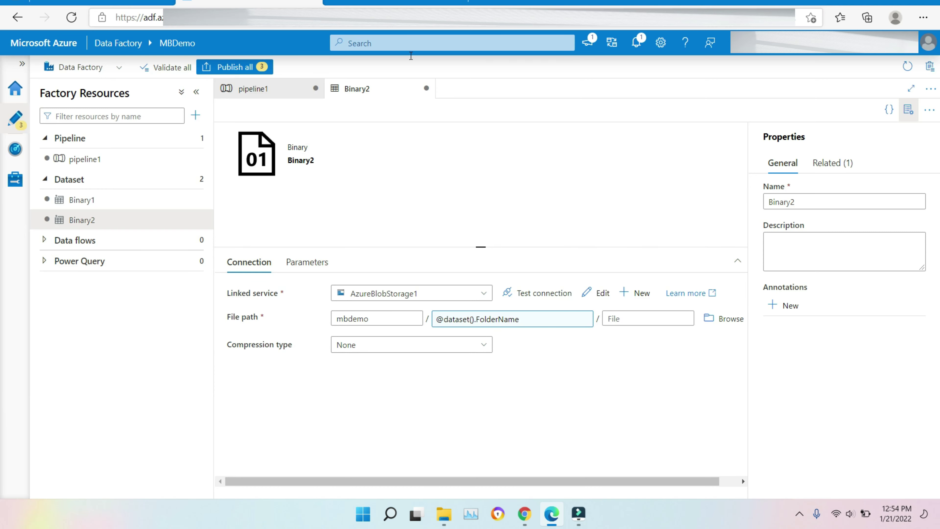
In pipeline1, keep Binary2 as the Validation activity's dataset and set its FolderName value to sa.
left_click(281, 88)
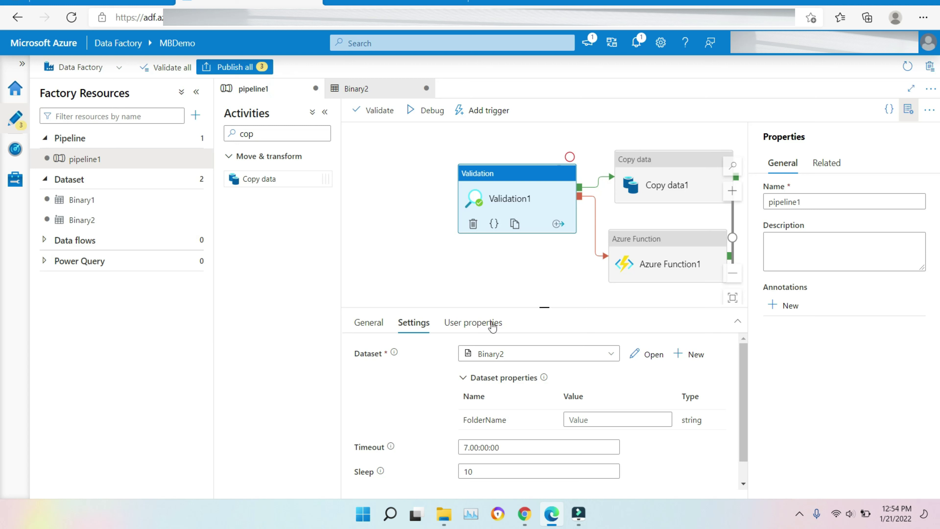
left_click(609, 355)
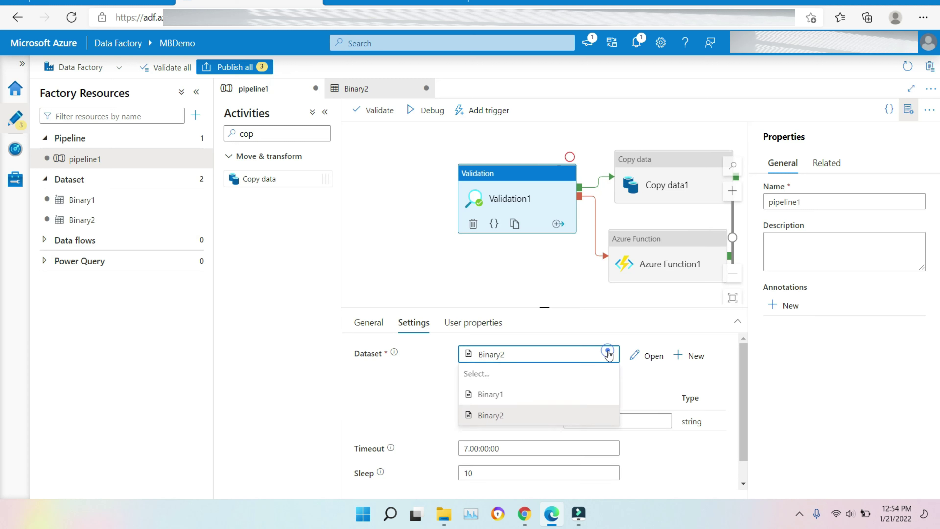
left_click(608, 353)
left_click(610, 422)
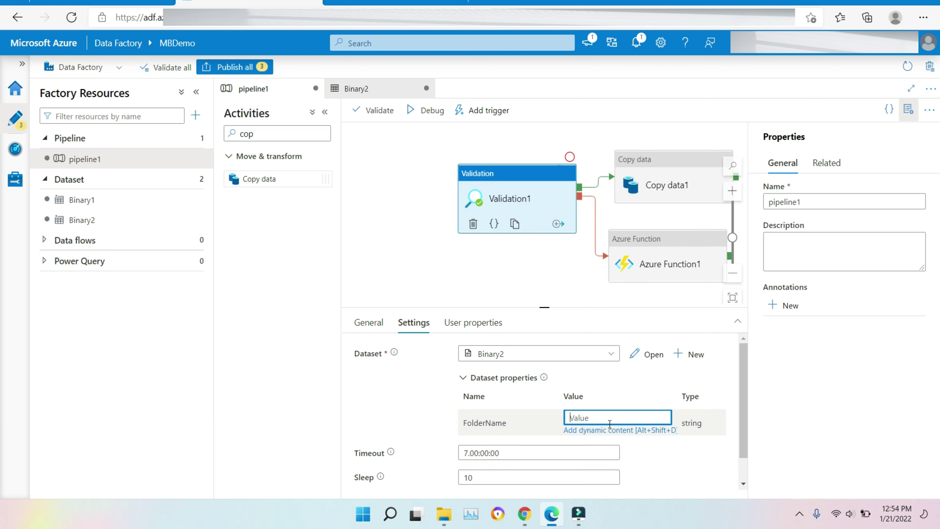
type("sa")
left_click(450, 273)
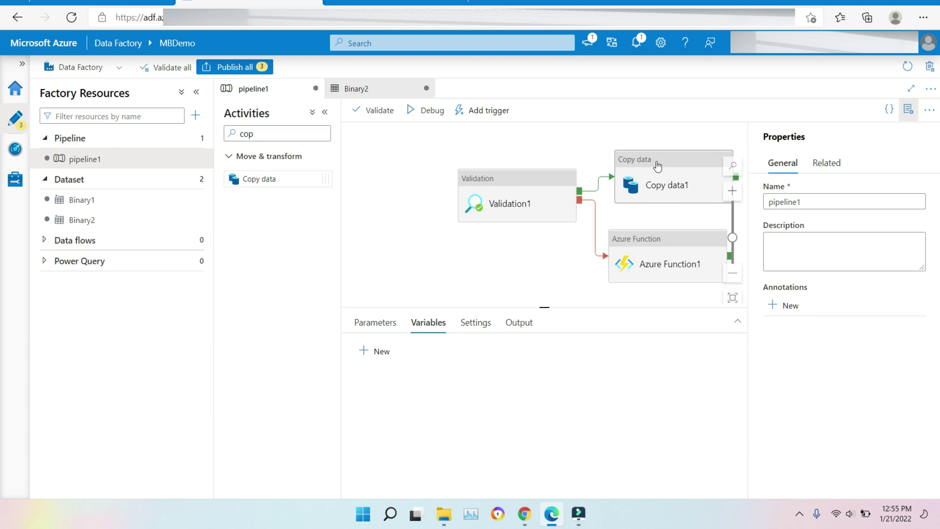
left_click(657, 167)
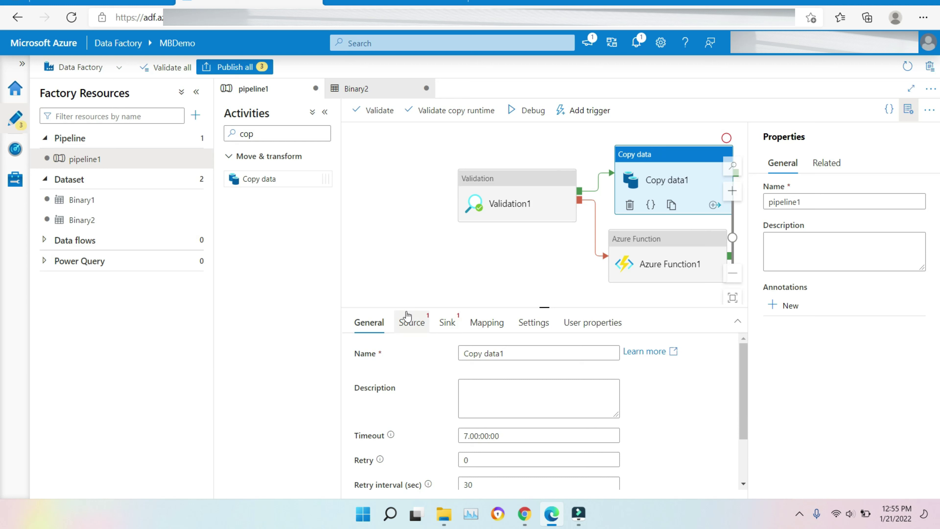
left_click(417, 325)
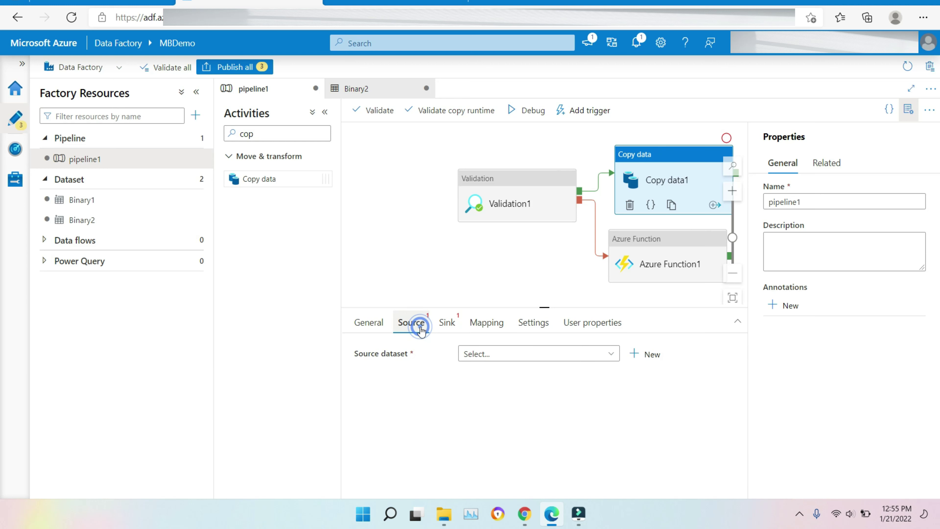
left_click(532, 355)
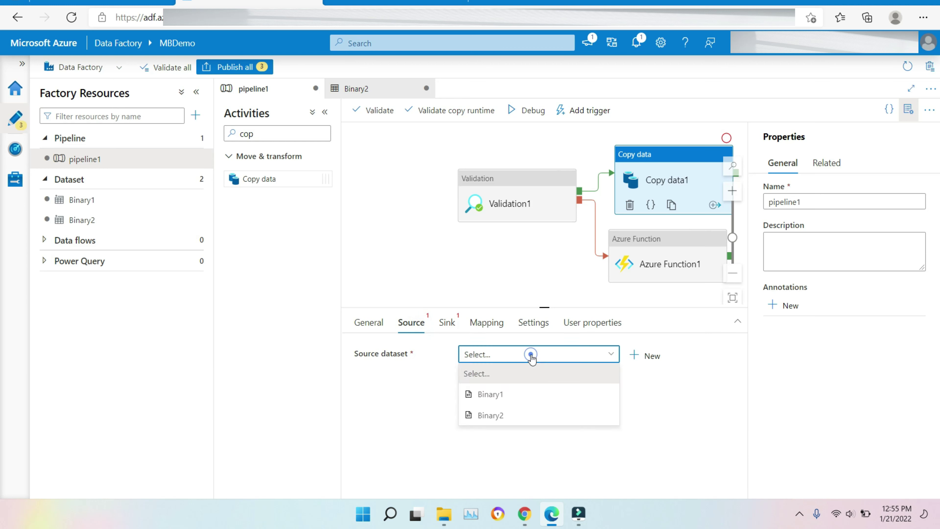
Delete the Azure Function and Copy data activities from the pipeline, leaving only the Validation activity.
left_click(644, 242)
key("Delete")
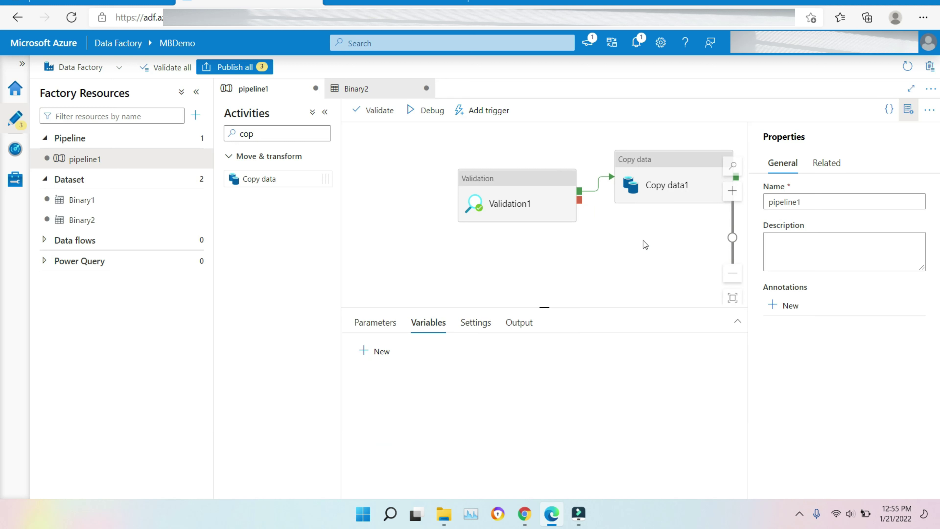
left_click(655, 160)
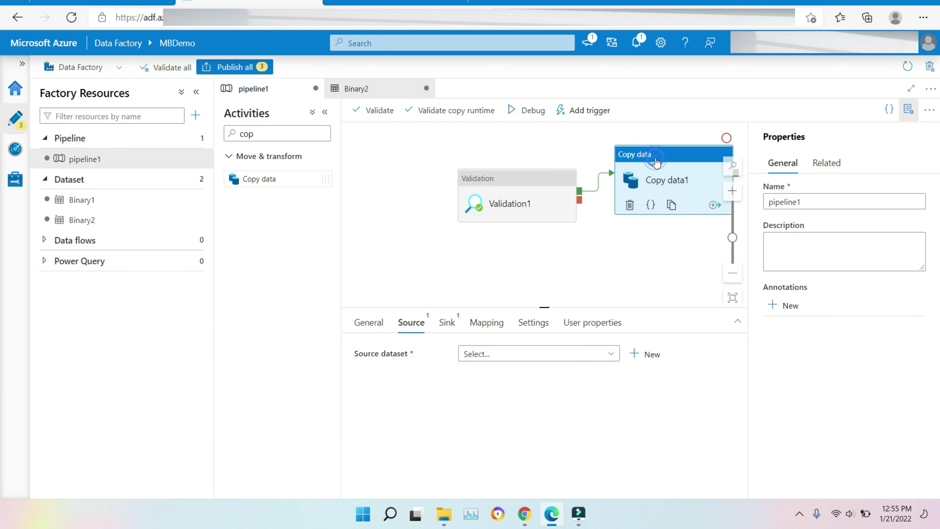
key("Delete")
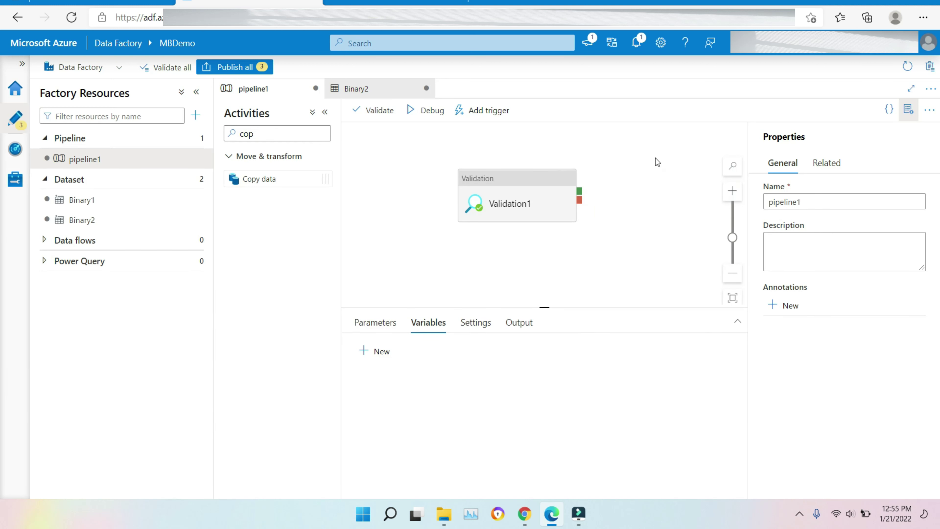
Start a debug run of the pipeline and refresh its output repeatedly to monitor the Validation activity's status.
left_click(426, 111)
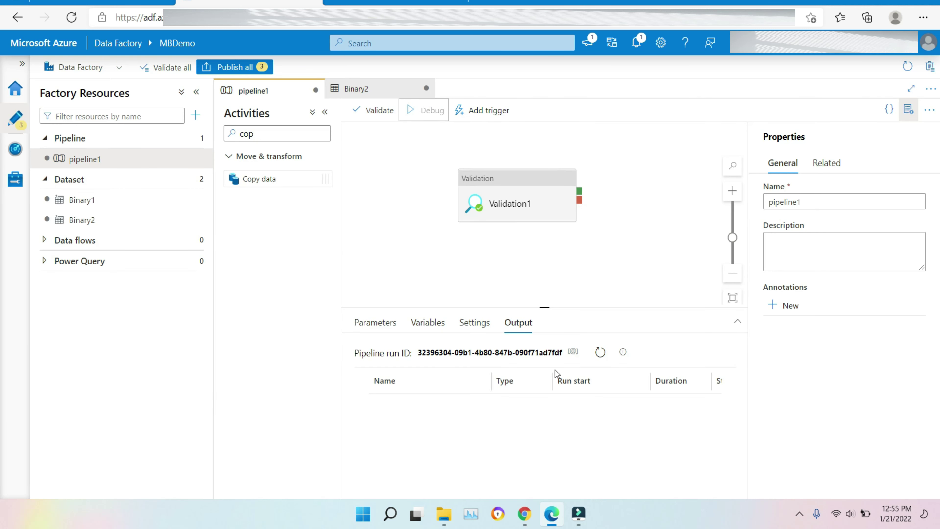
left_click(599, 352)
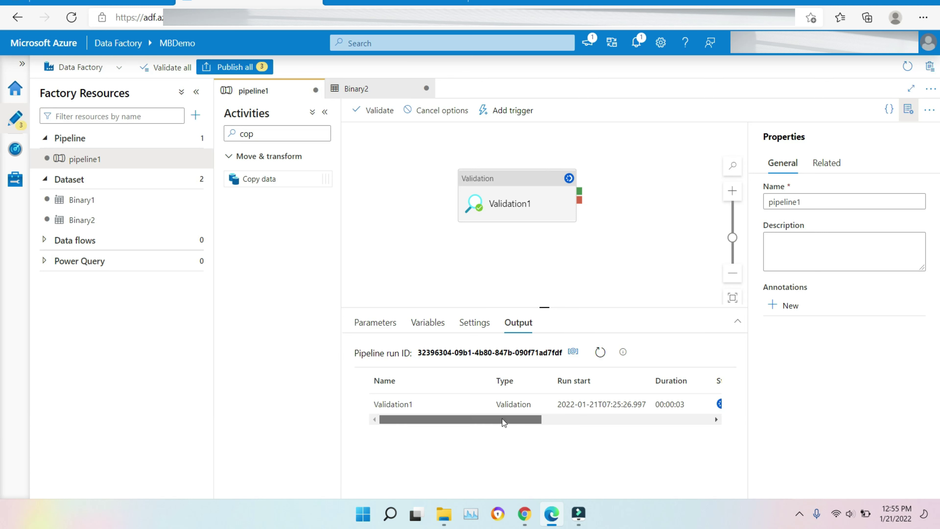
left_click(600, 352)
mouse_move(501, 420)
left_mouse_down()
mouse_move(534, 420)
mouse_move(428, 424)
mouse_move(490, 423)
left_mouse_up()
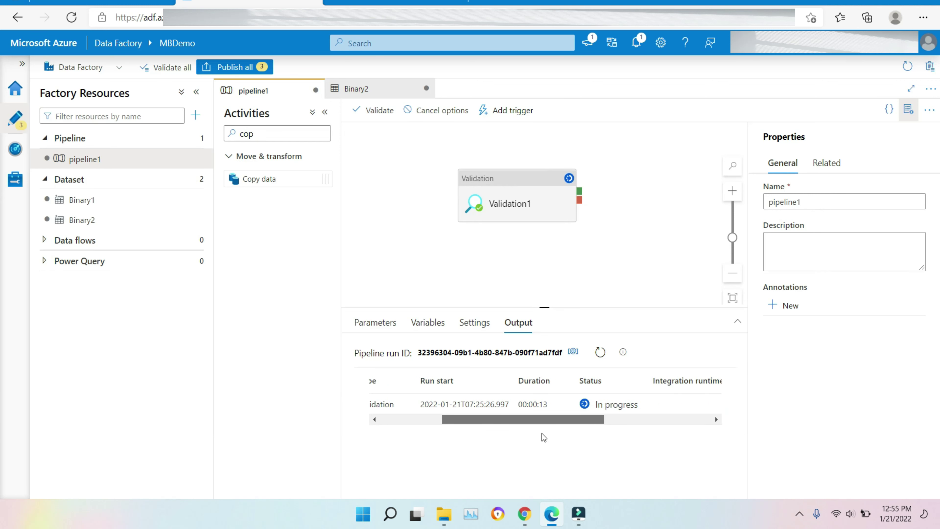
left_click(601, 353)
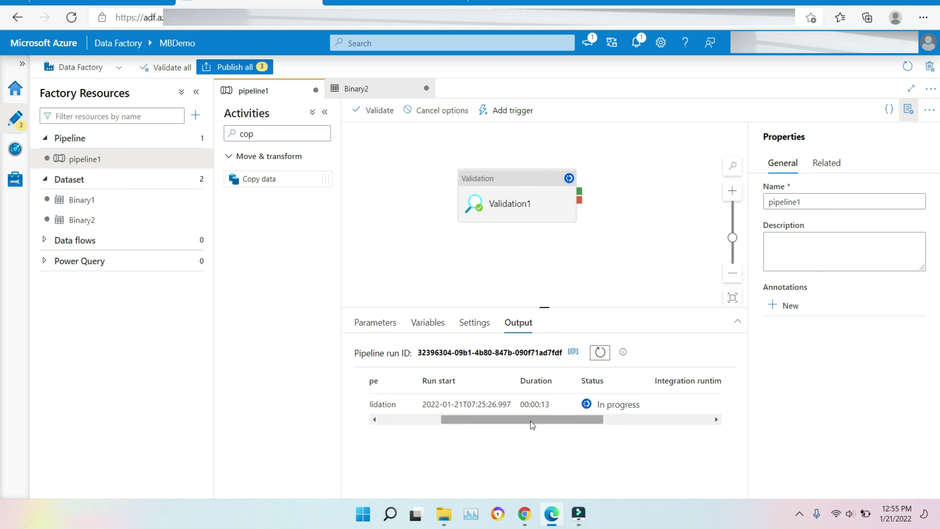
left_click(594, 354)
left_click(594, 353)
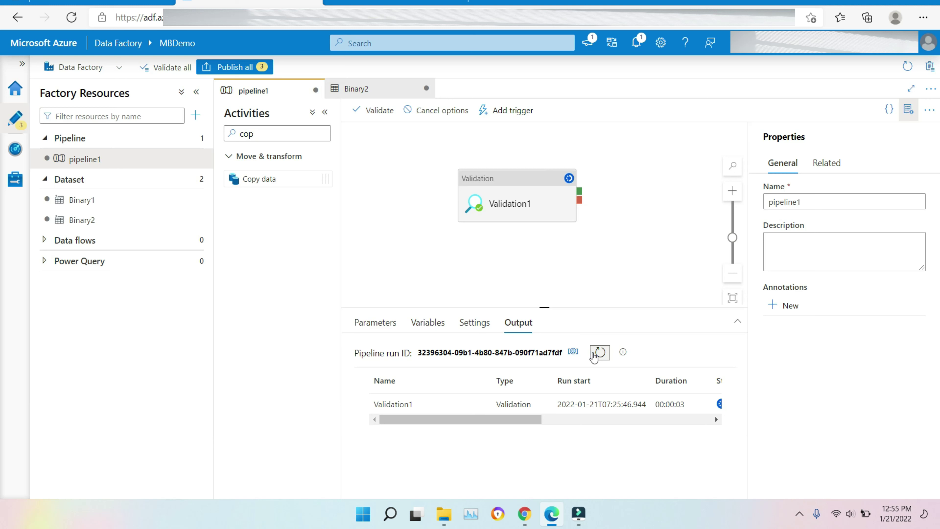
left_click(593, 353)
left_click(594, 353)
left_click(594, 353)
left_click(598, 352)
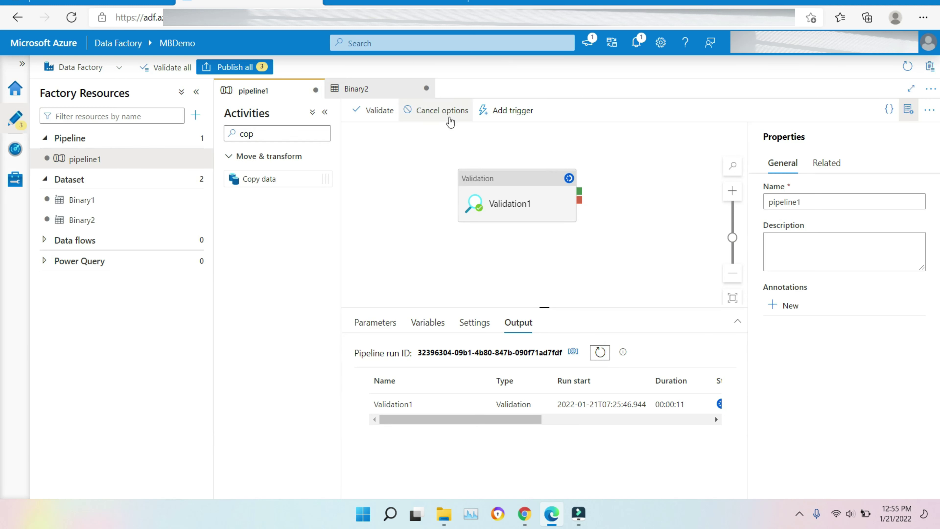
Cancel the running debug of the pipeline and change the Validation activity's dataset to Binary1.
left_click(451, 123)
left_click(436, 133)
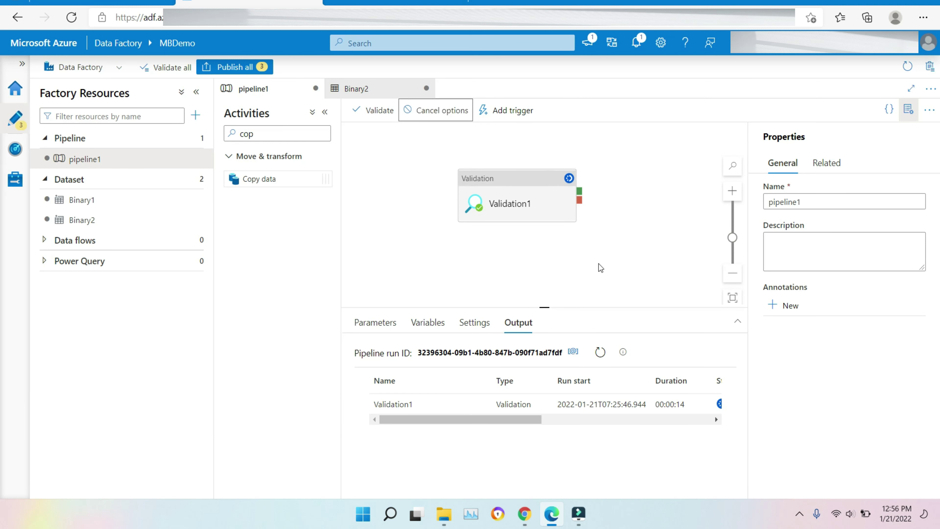
left_click(508, 179)
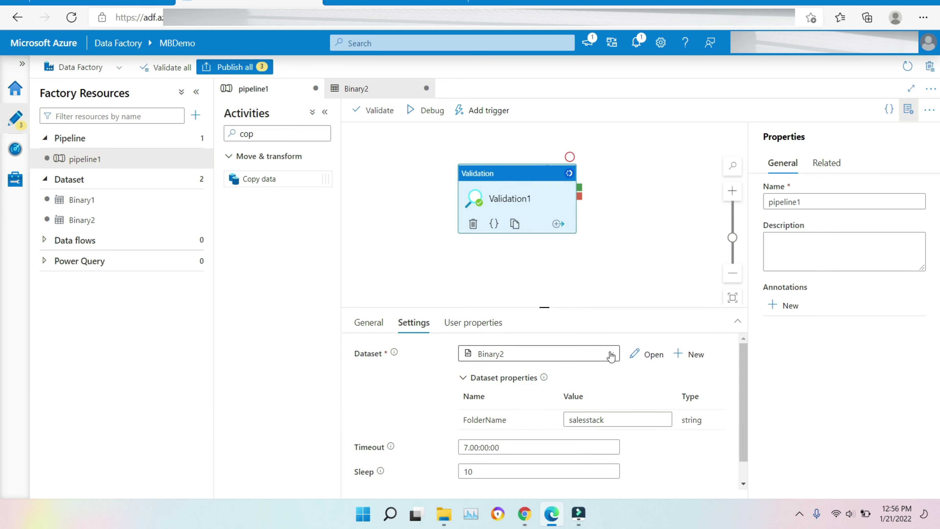
left_click(611, 355)
left_click(490, 394)
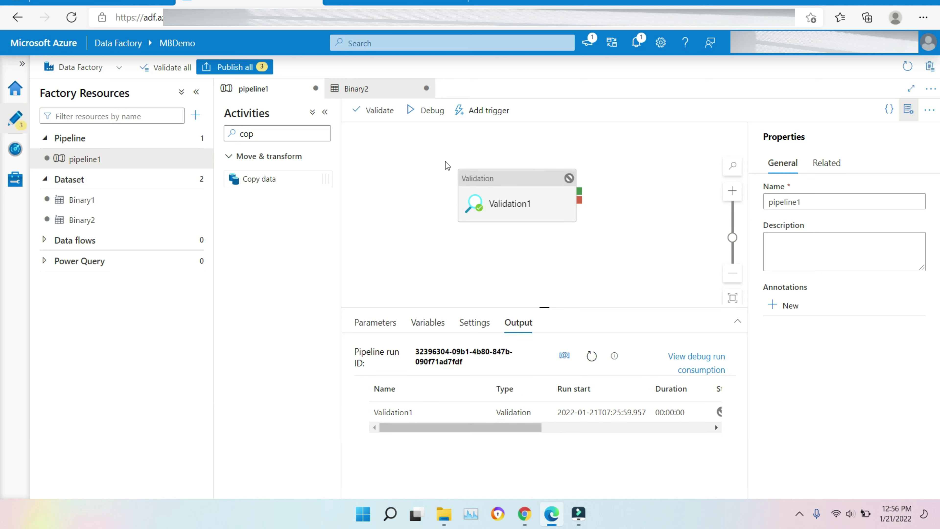
Start a new debug run of pipeline1 and refresh its output to check the Validation activity's status.
left_click(430, 110)
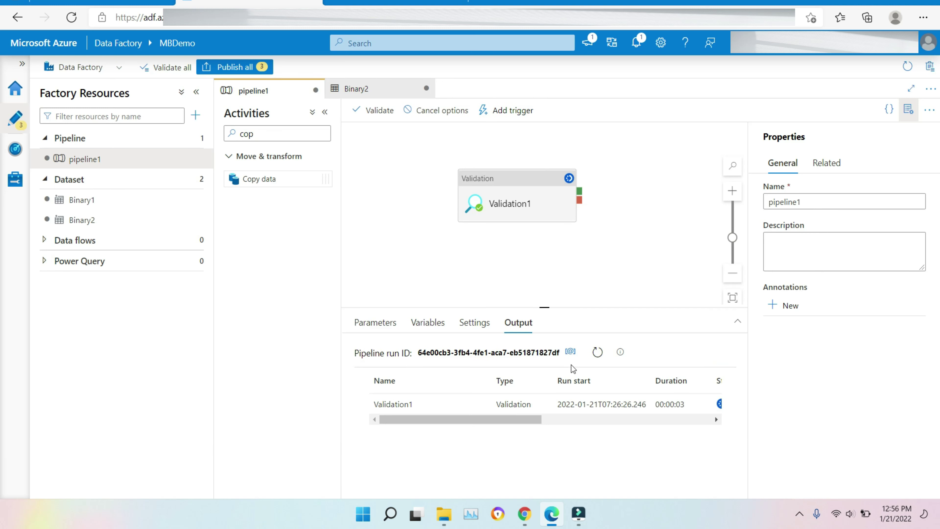
left_click(597, 352)
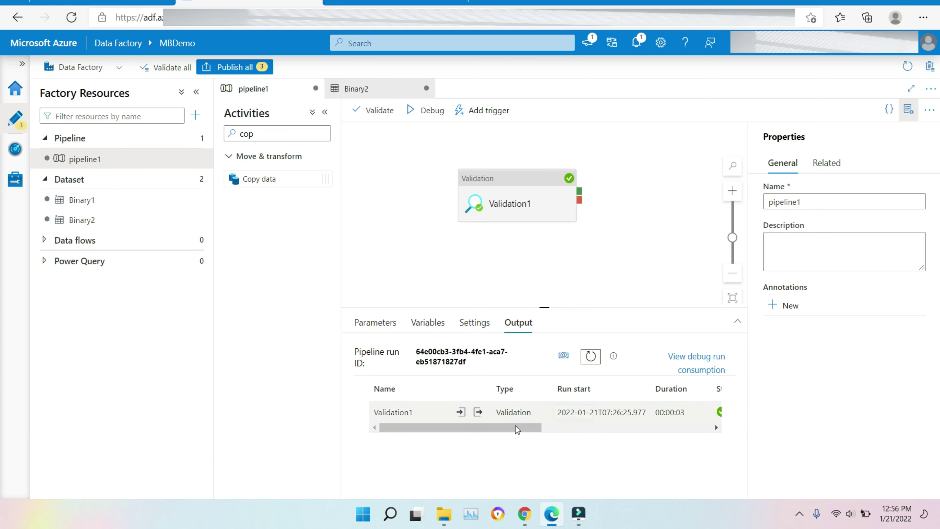
left_click_drag(500, 429, 355, 443)
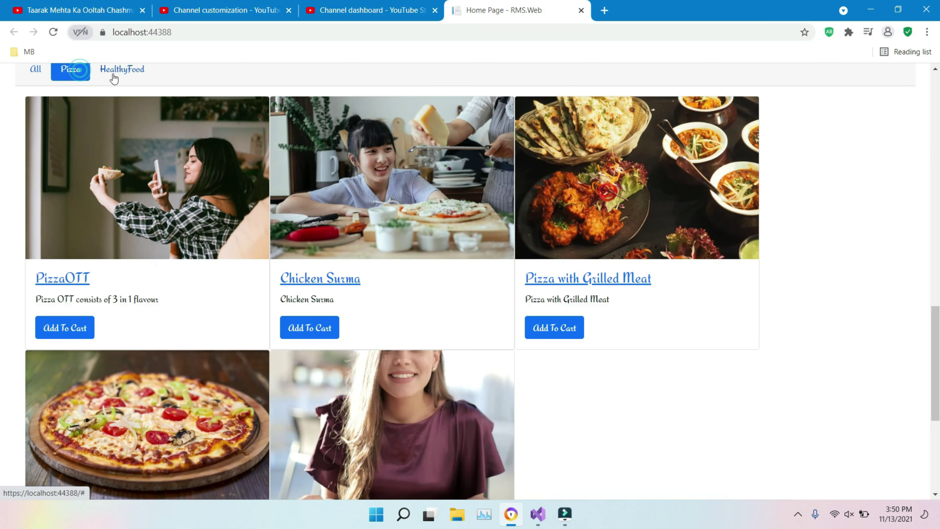
left_click(113, 74)
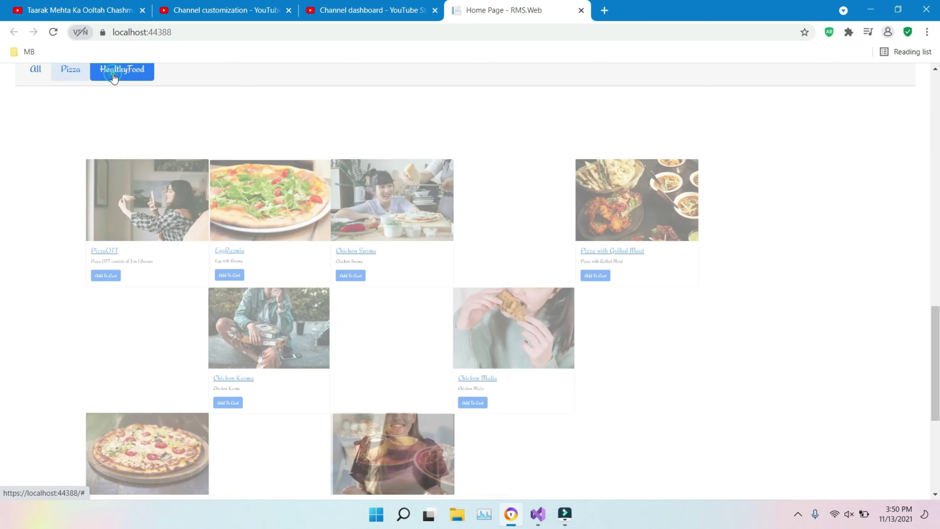
left_click(37, 74)
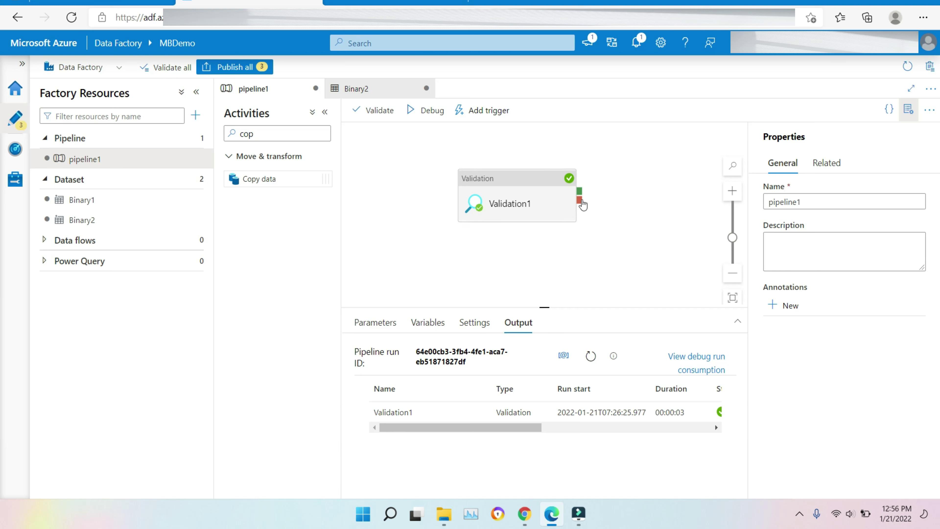
Select the Validation activity and review its dataset, timeout, sleep and minimum size settings.
left_click_drag(582, 204, 555, 266)
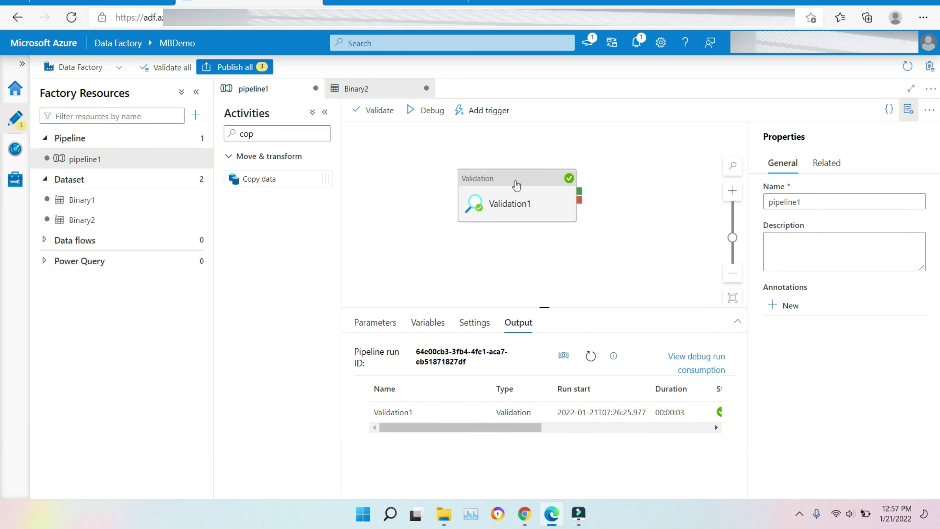
left_click(515, 185)
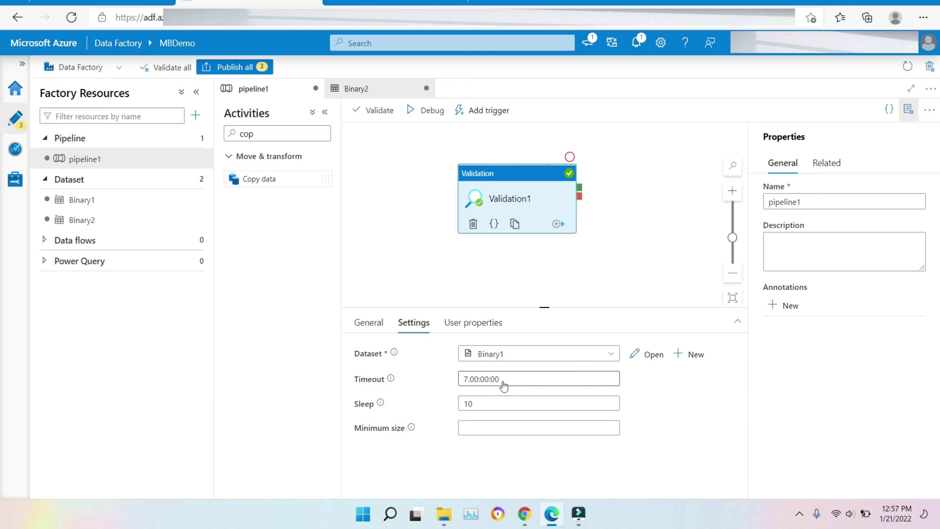